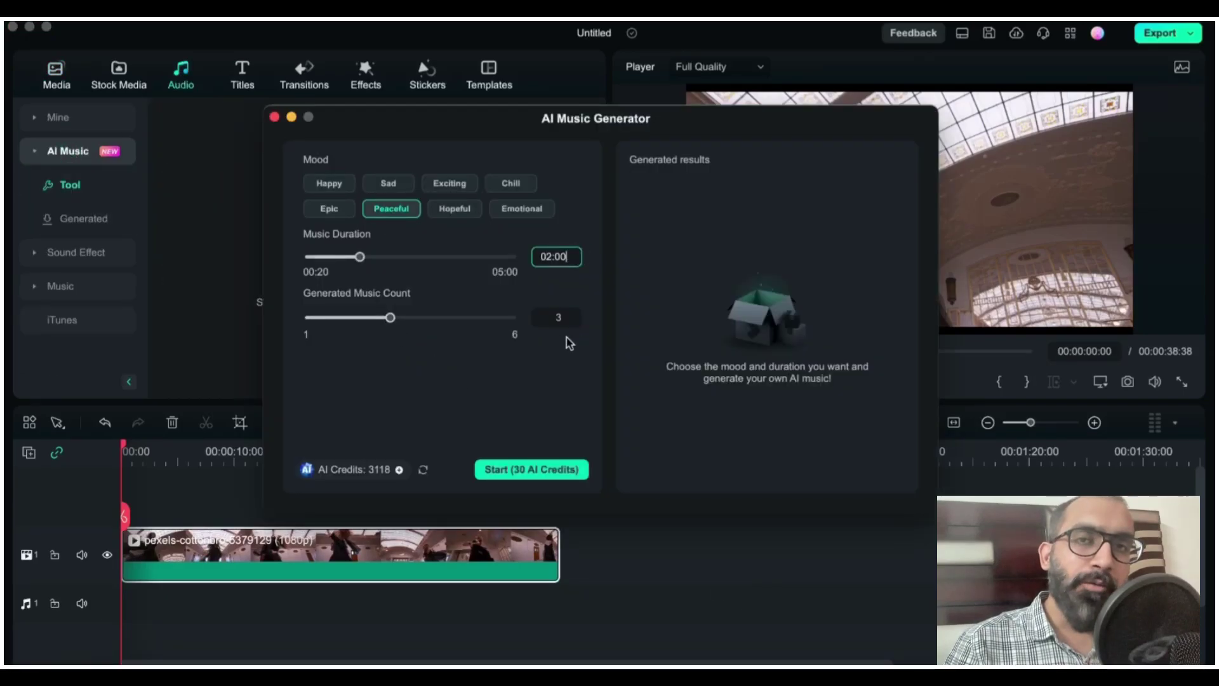
- Generate three Peaceful AI music tracks and give the clip a radial blur background
{"action": "left_click", "coordinate": [544, 470]}
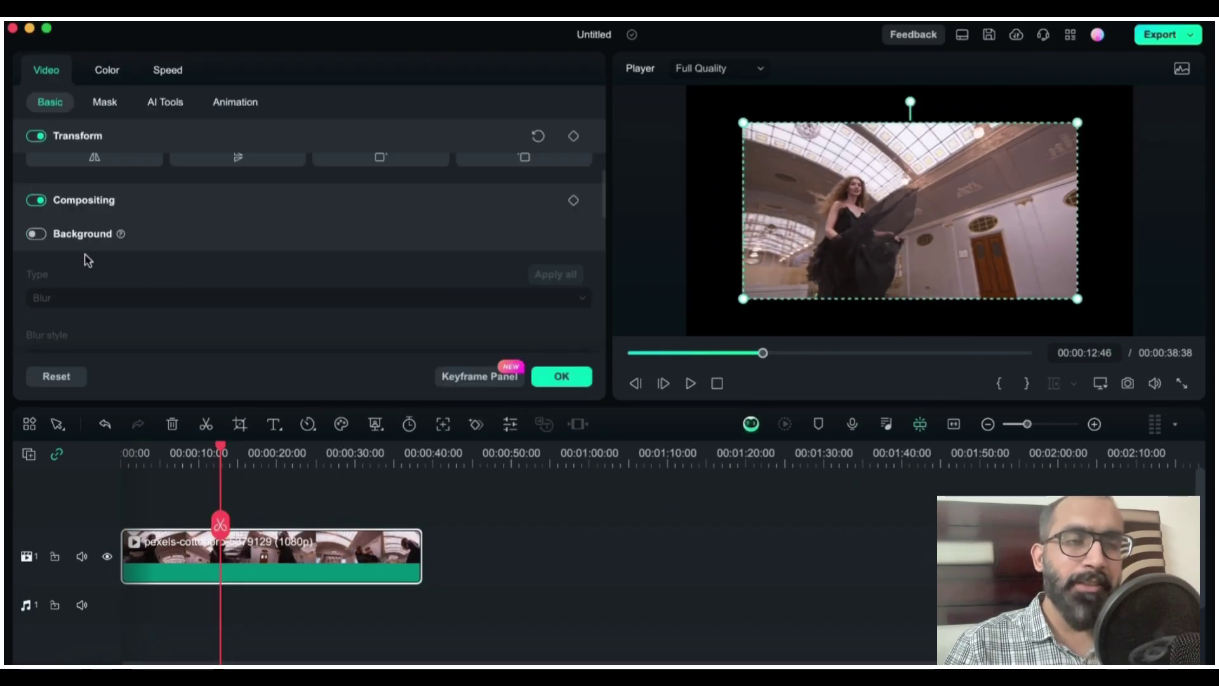
{"action": "left_click", "coordinate": [38, 235]}
{"action": "scroll", "coordinate": [116, 224], "scroll_direction": "down", "scroll_amount": 3}
{"action": "left_click", "coordinate": [116, 257]}
{"action": "left_click", "coordinate": [130, 344]}
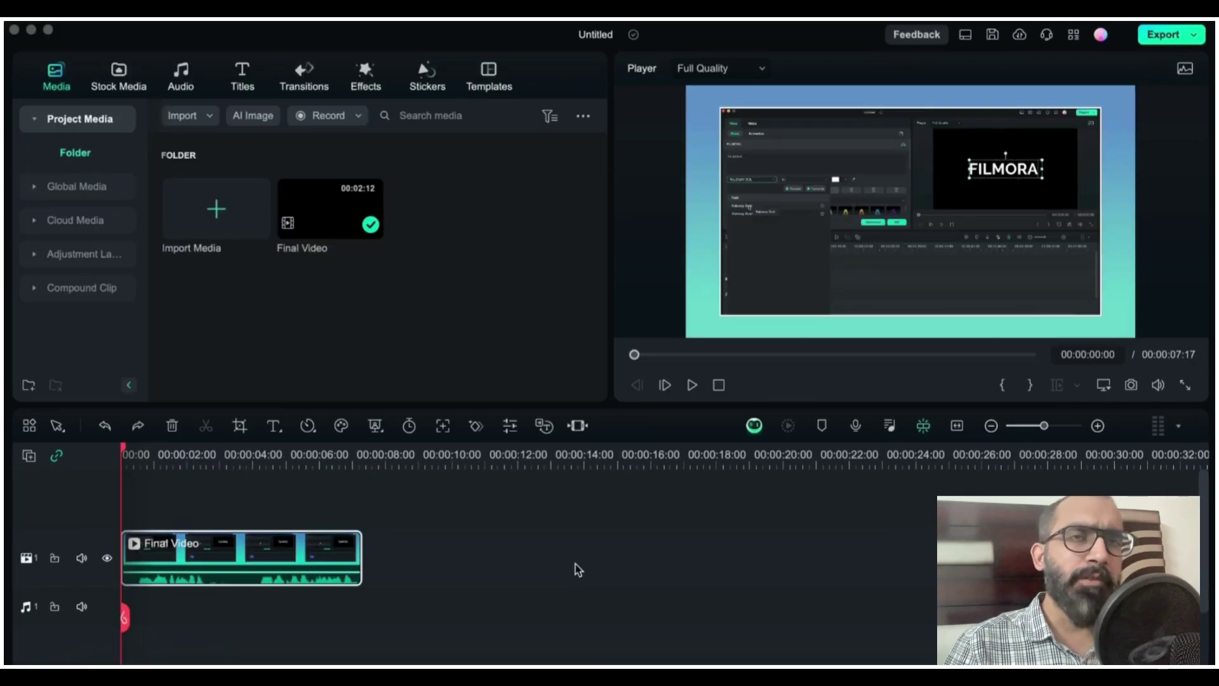
{"action": "right_click", "coordinate": [297, 564]}
{"action": "left_click", "coordinate": [381, 603]}
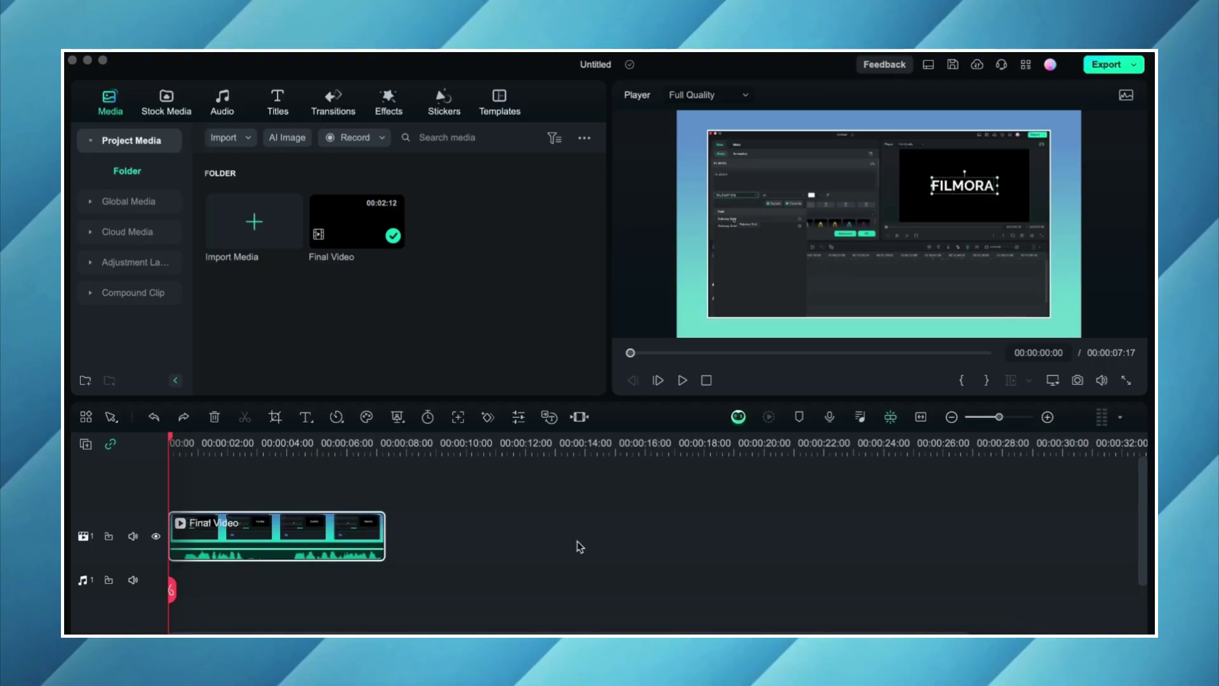
- Detach the Final Video clip's audio onto its own track and select the new audio clip
{"action": "right_click", "coordinate": [324, 536]}
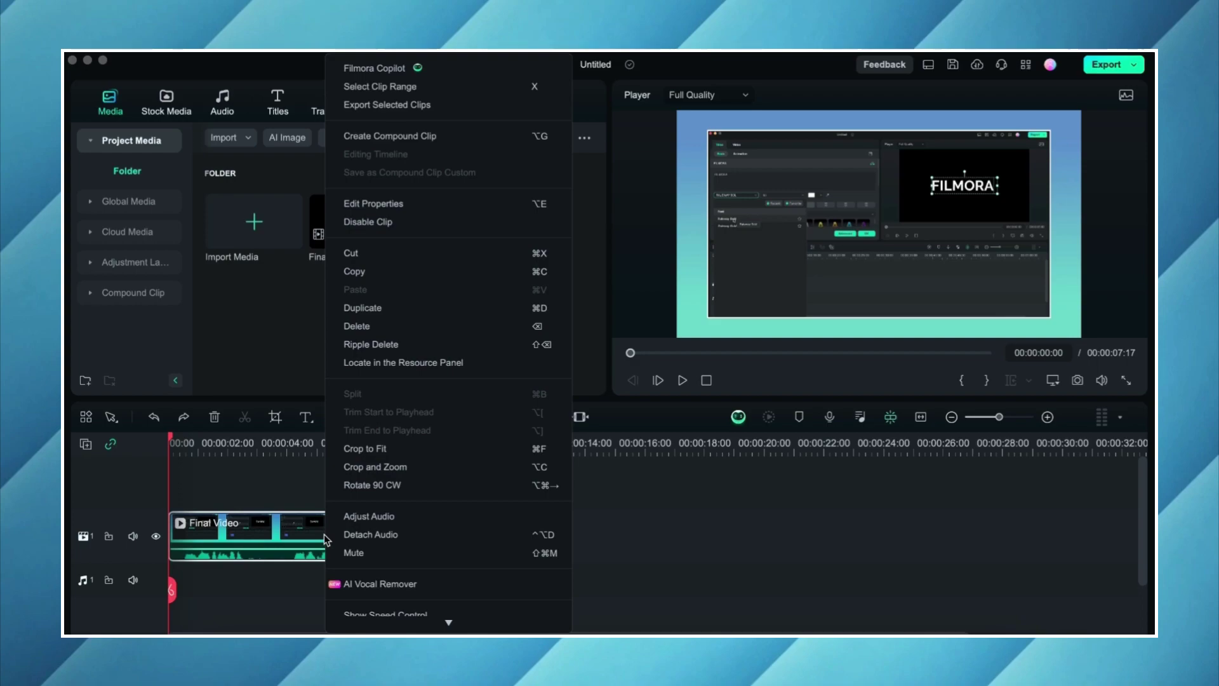
{"action": "left_click", "coordinate": [410, 536]}
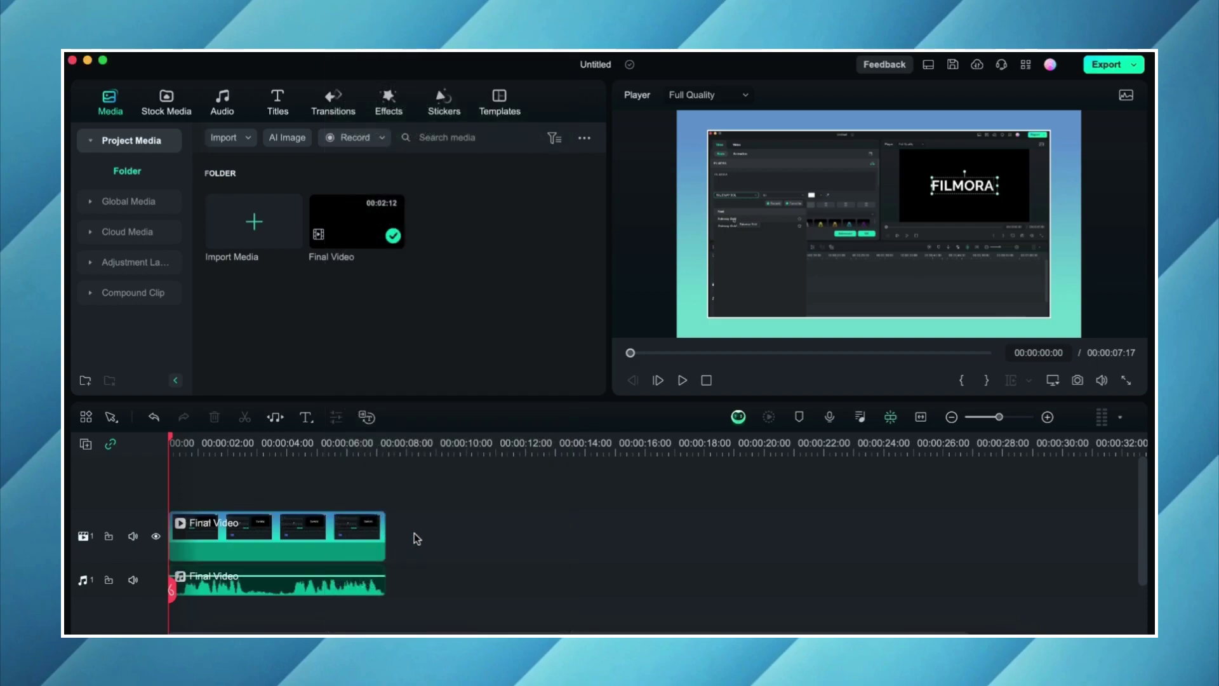
{"action": "left_click", "coordinate": [371, 538]}
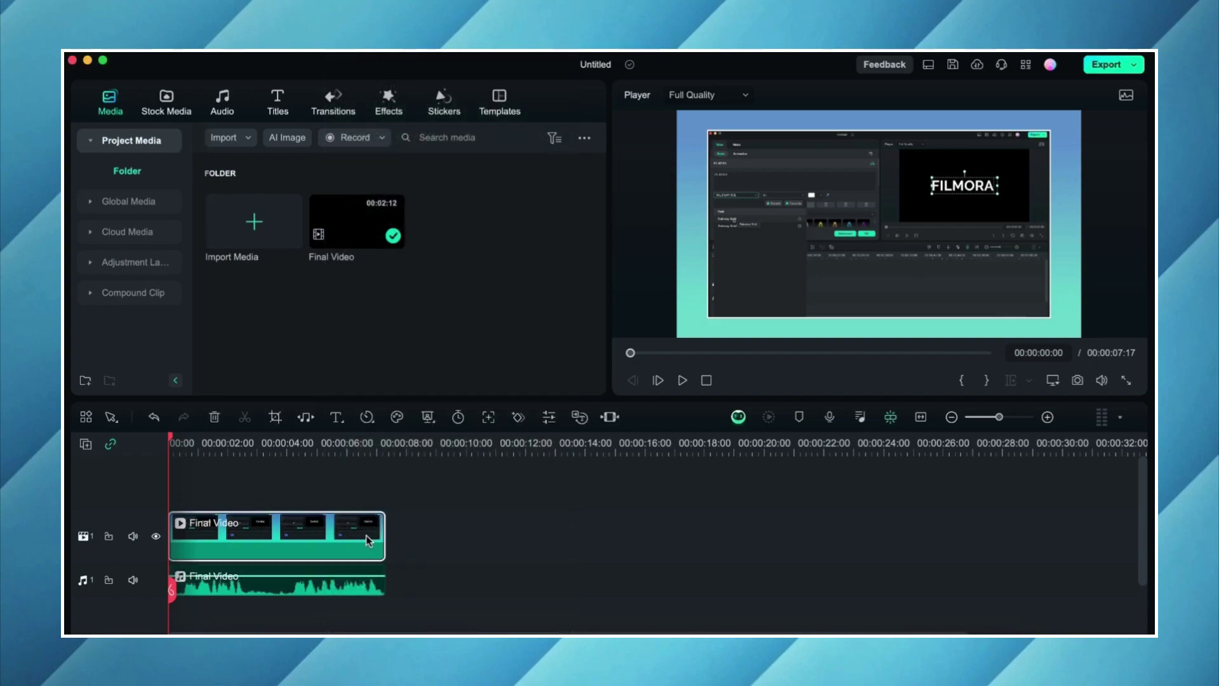
{"action": "left_click", "coordinate": [356, 590]}
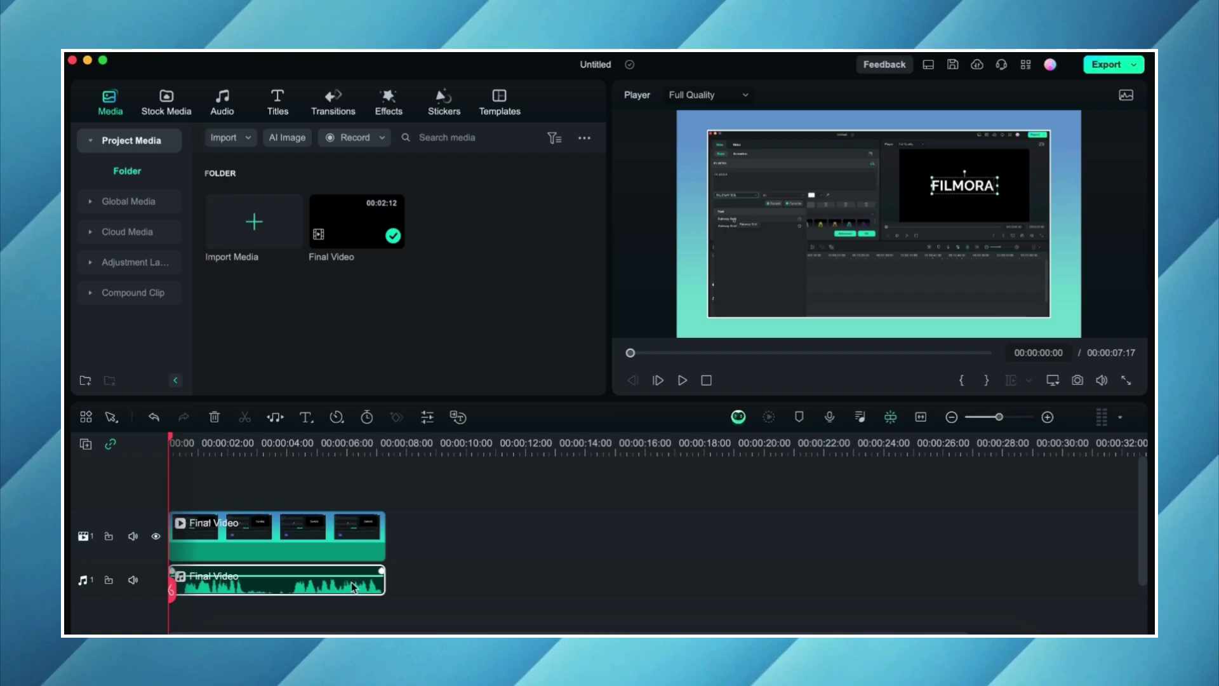
- Run AI Vocal Remover on the detached audio to produce voice and background clips
{"action": "right_click", "coordinate": [353, 587]}
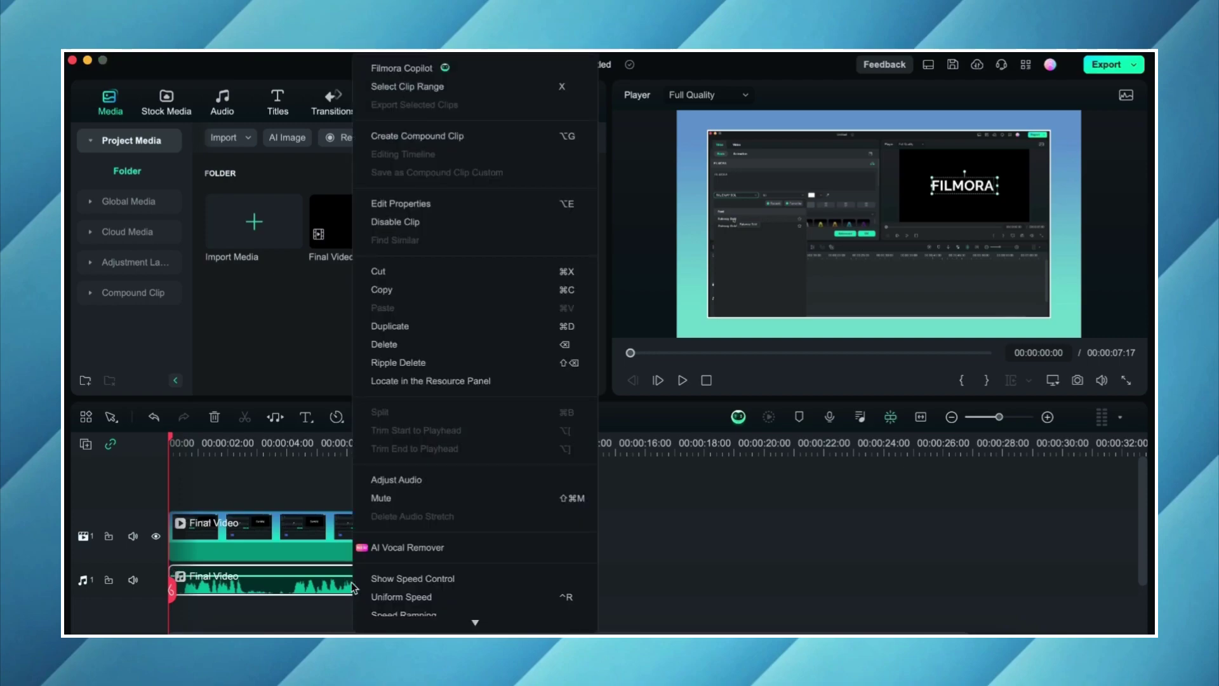
{"action": "left_click", "coordinate": [463, 550]}
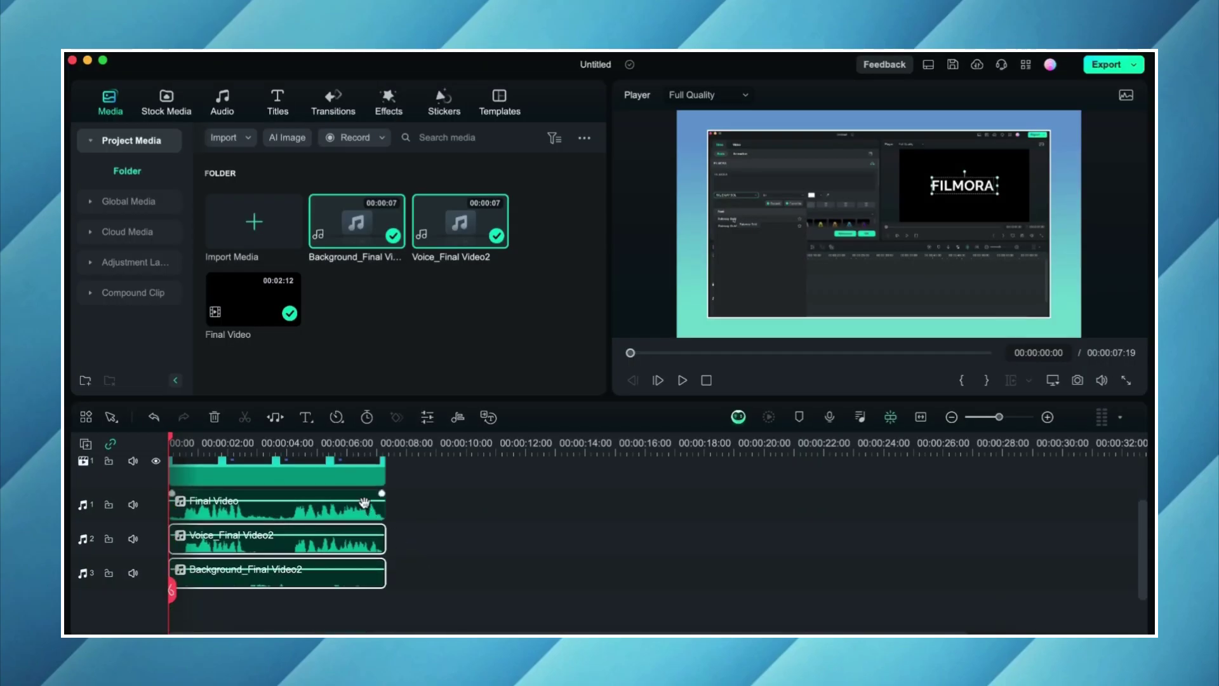
- Check the three audio clips, then delete the original Final Video audio clip
{"action": "left_click", "coordinate": [346, 506]}
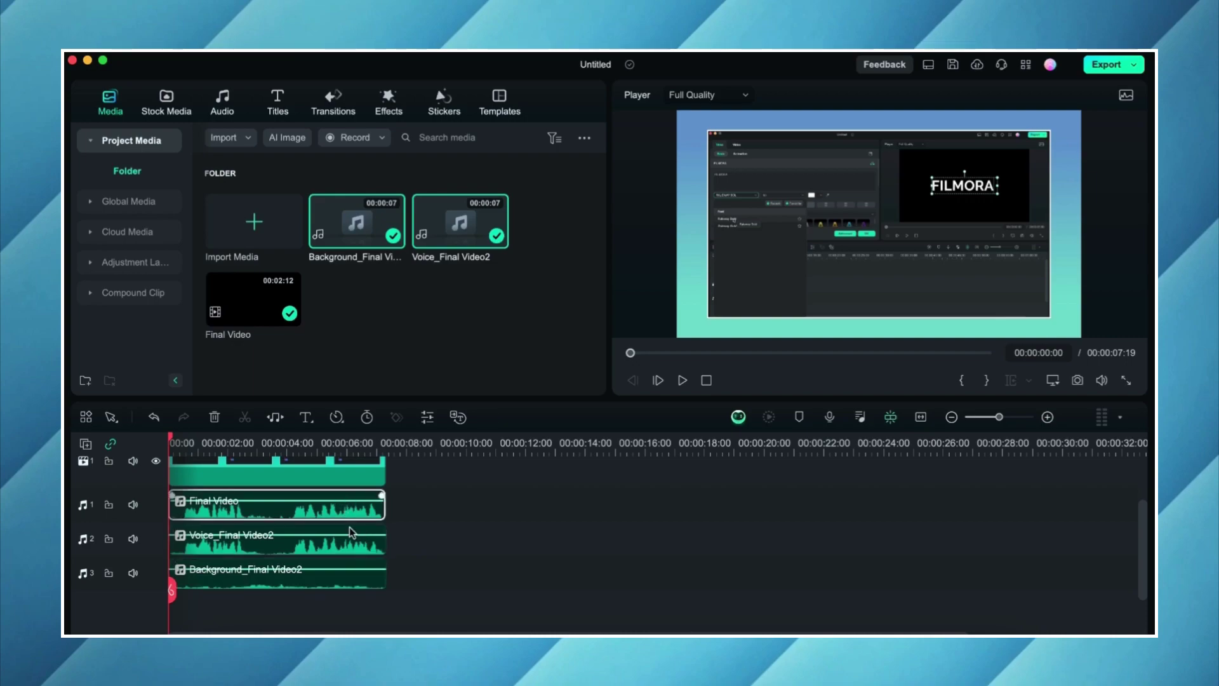
{"action": "left_click", "coordinate": [349, 544]}
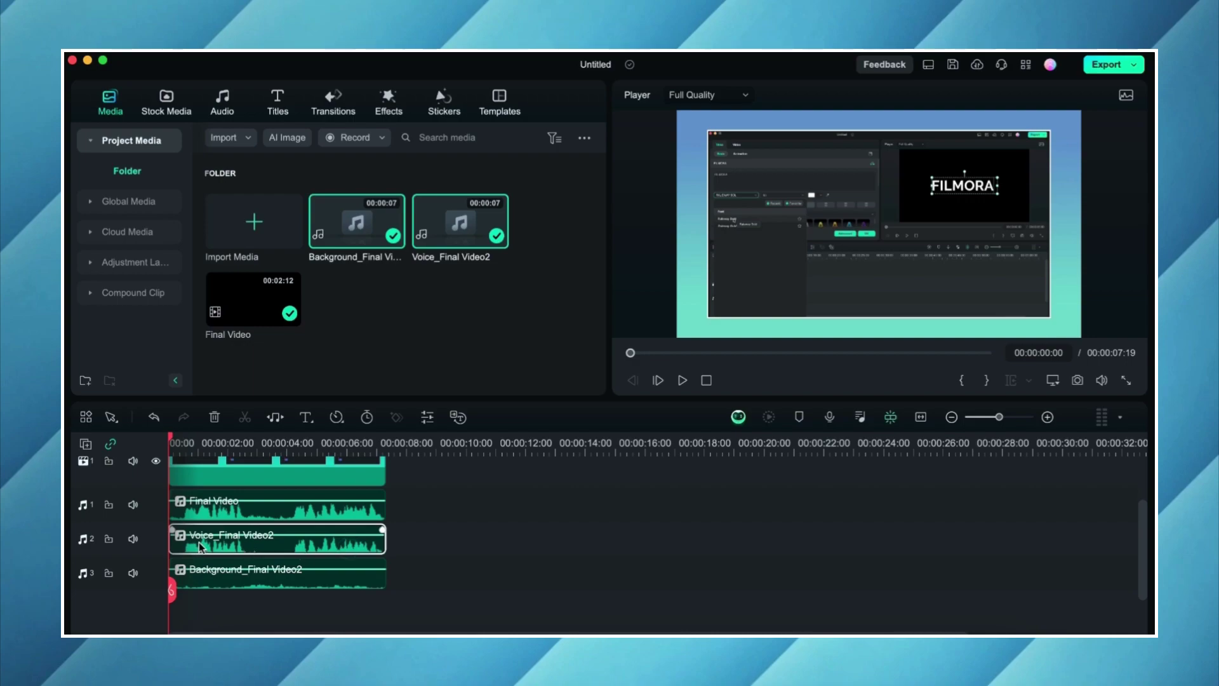
{"action": "left_click", "coordinate": [324, 582]}
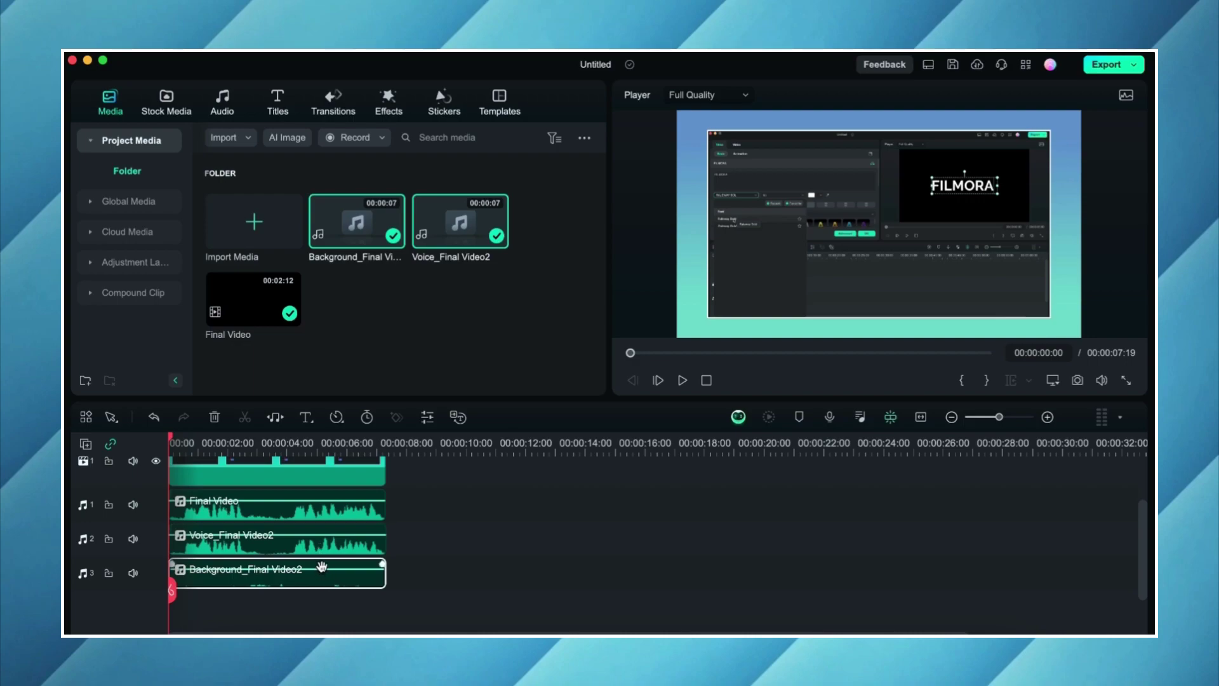
{"action": "left_click", "coordinate": [257, 516]}
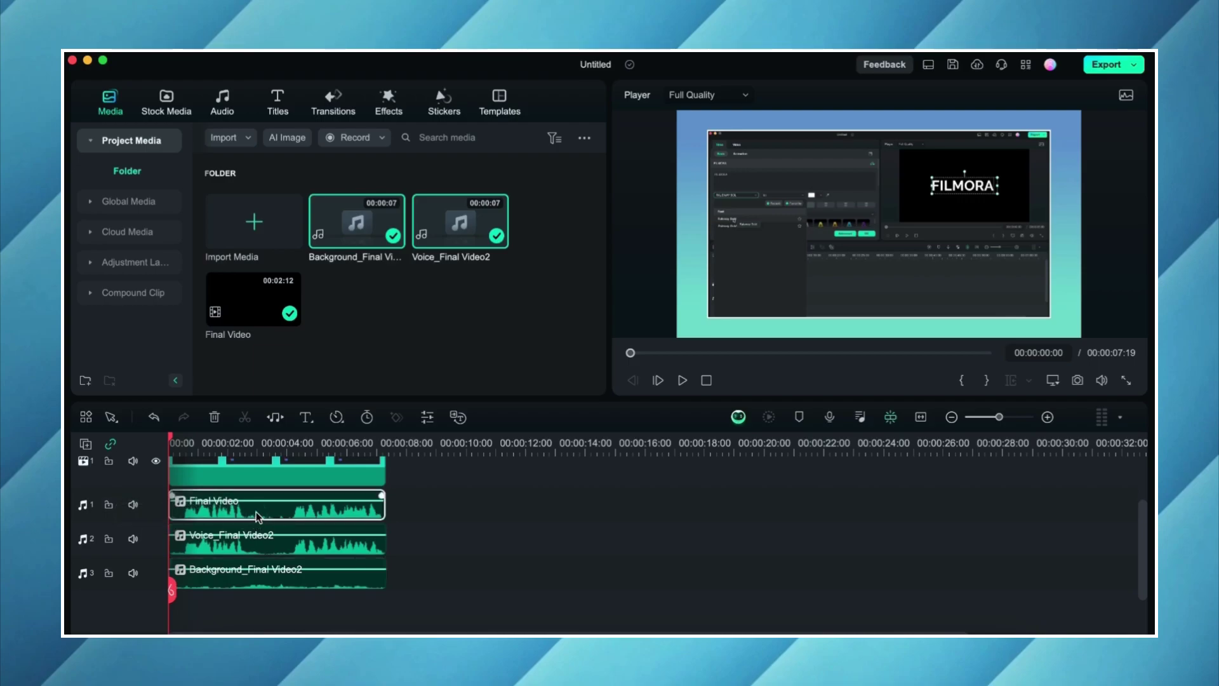
{"action": "right_click", "coordinate": [256, 511]}
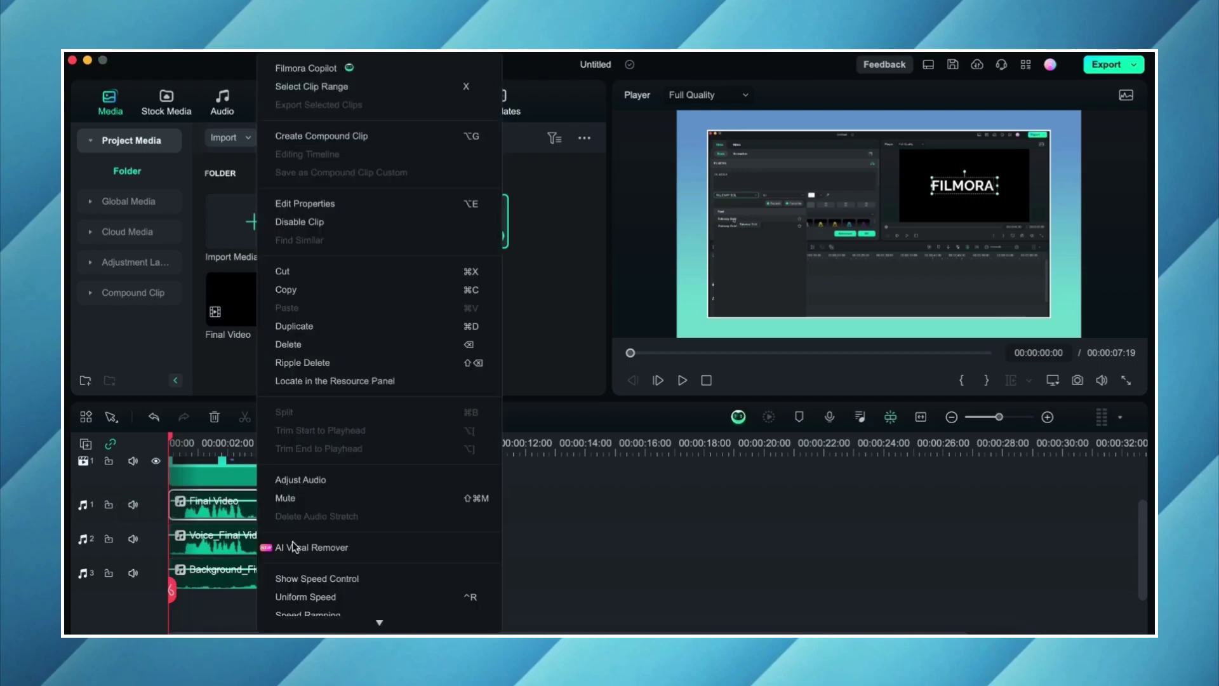
{"action": "left_click", "coordinate": [334, 346]}
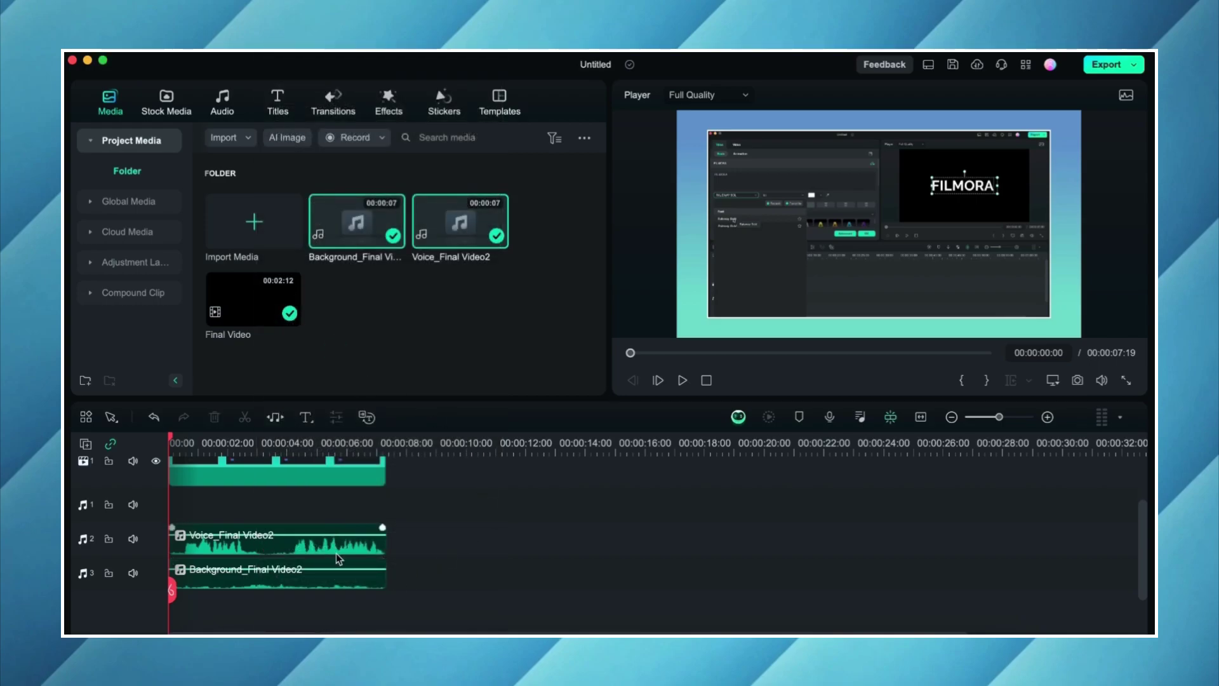
- Mute the voice track, boost Background_Final Video2 to 12 dB, and preview the result
{"action": "left_click", "coordinate": [338, 579]}
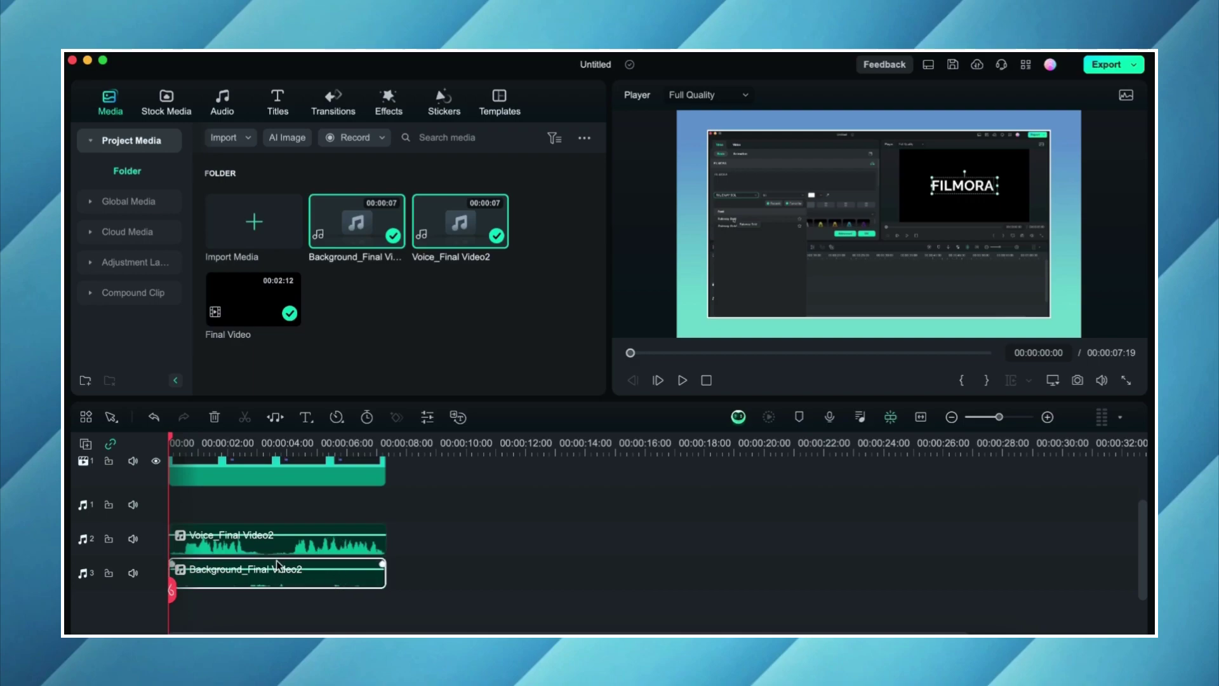
{"action": "left_click", "coordinate": [134, 540]}
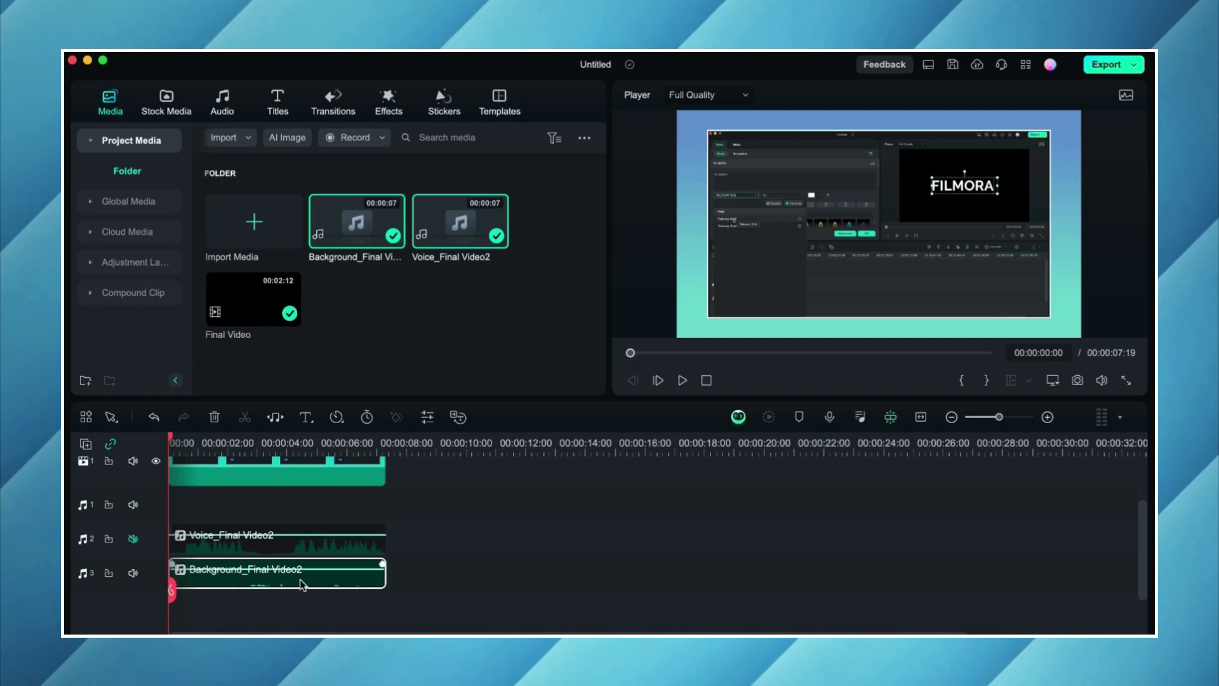
{"action": "left_click_drag", "start_coordinate": [299, 569], "coordinate": [299, 558]}
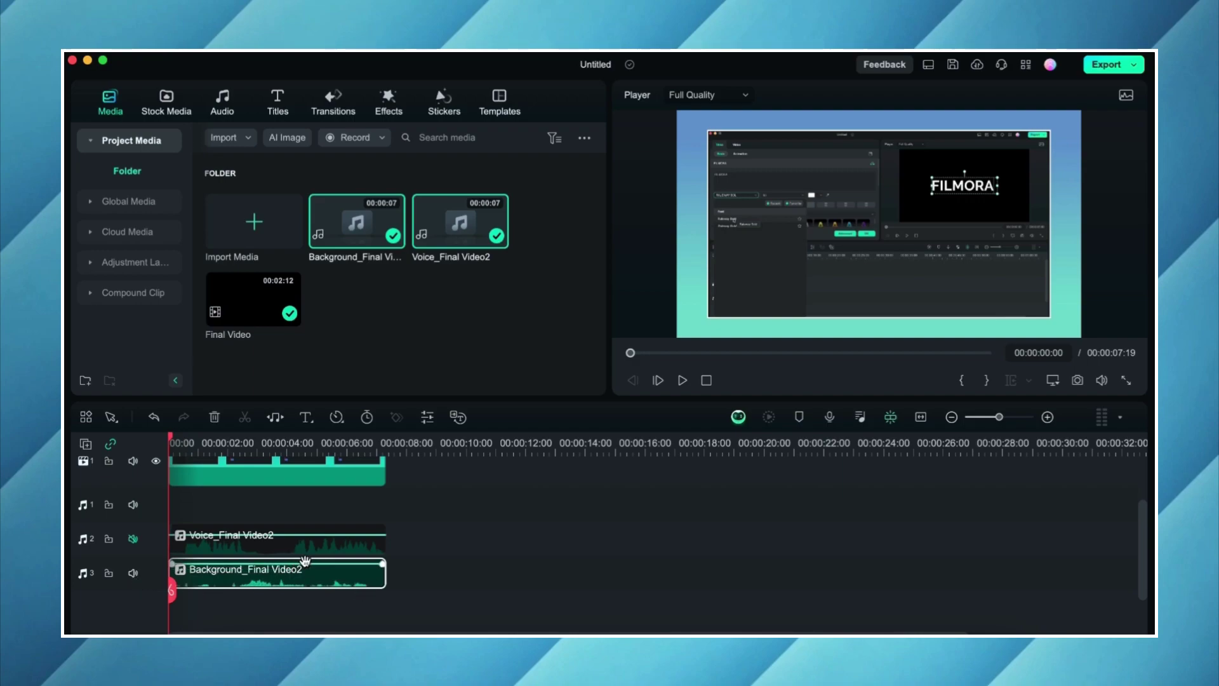
{"action": "left_click", "coordinate": [683, 381]}
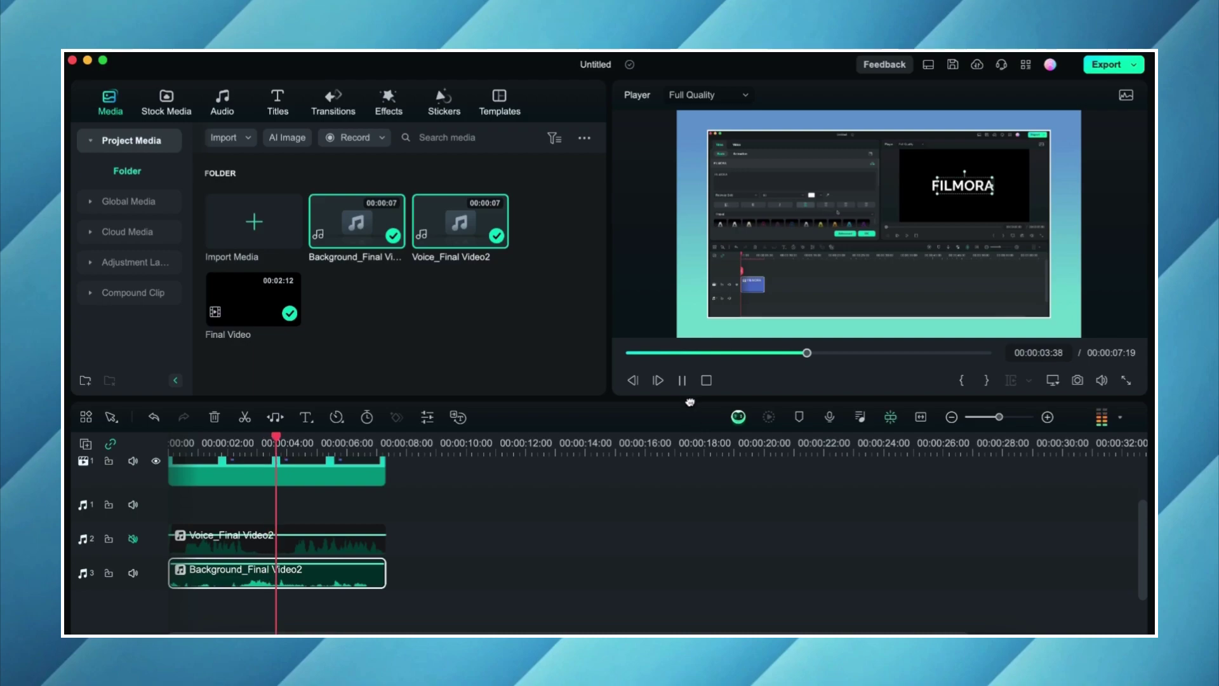
{"action": "left_click", "coordinate": [683, 381]}
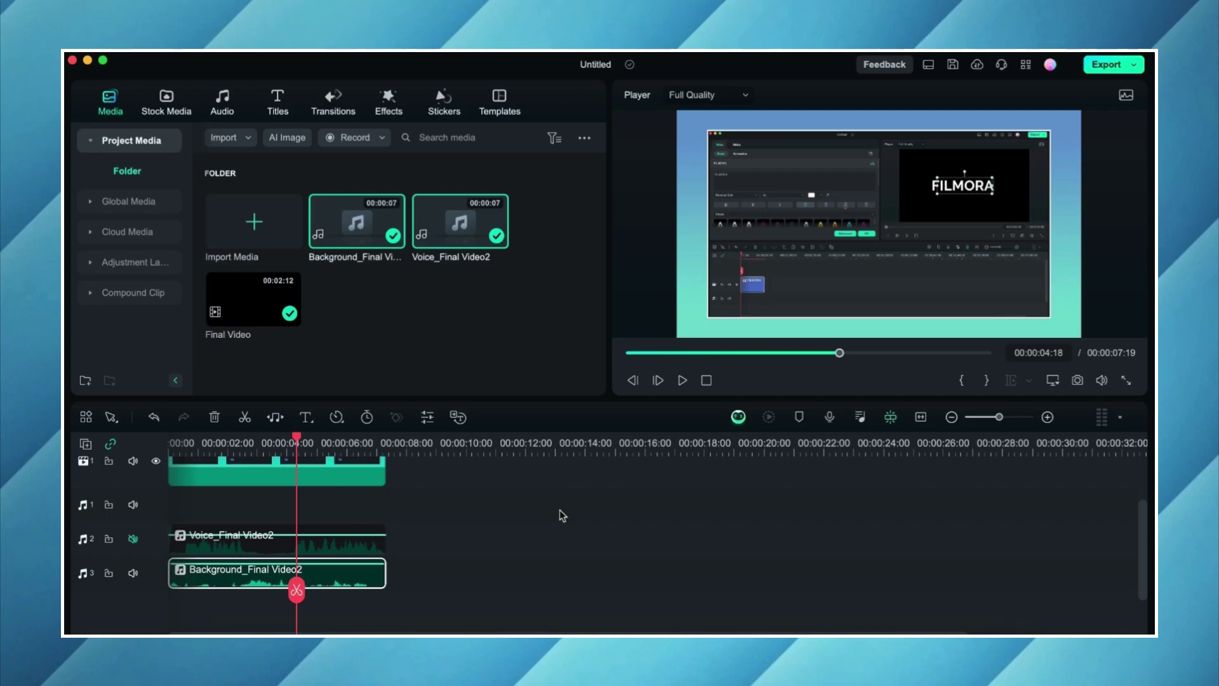
- Mute the background track, unmute the voice, replay from the start, then select the dancer clip
{"action": "left_click", "coordinate": [134, 571]}
{"action": "left_click", "coordinate": [133, 539]}
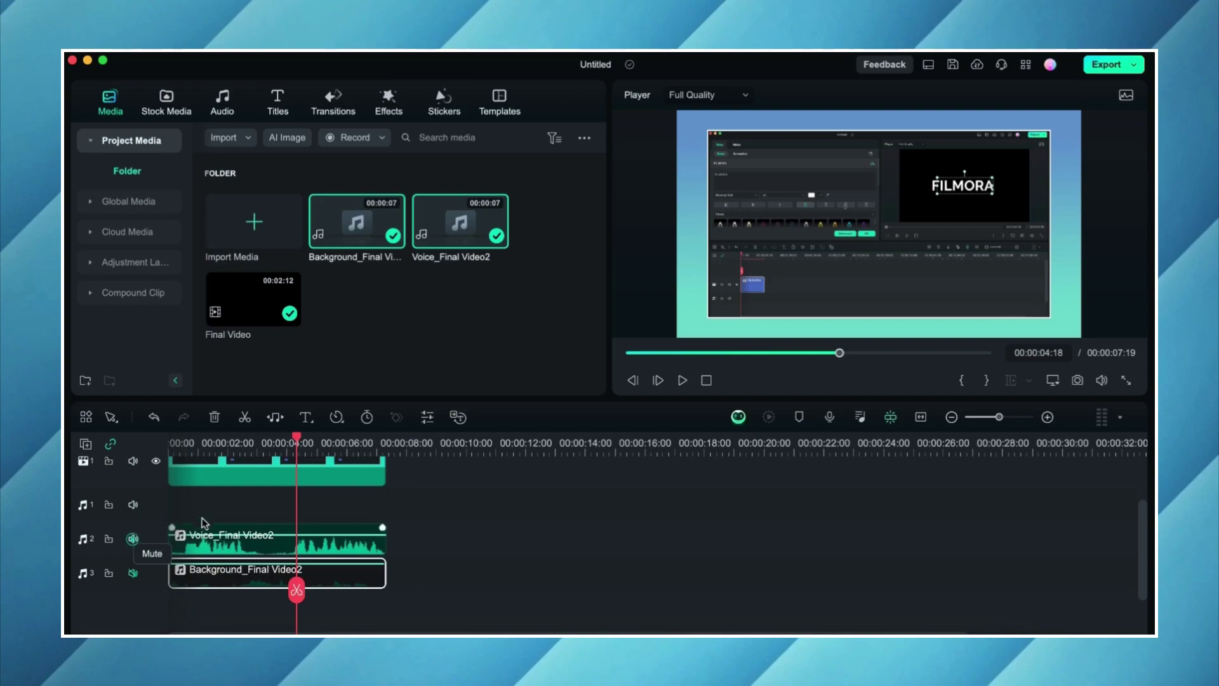
{"action": "left_click", "coordinate": [189, 442]}
{"action": "left_click_drag", "start_coordinate": [192, 593], "coordinate": [169, 593]}
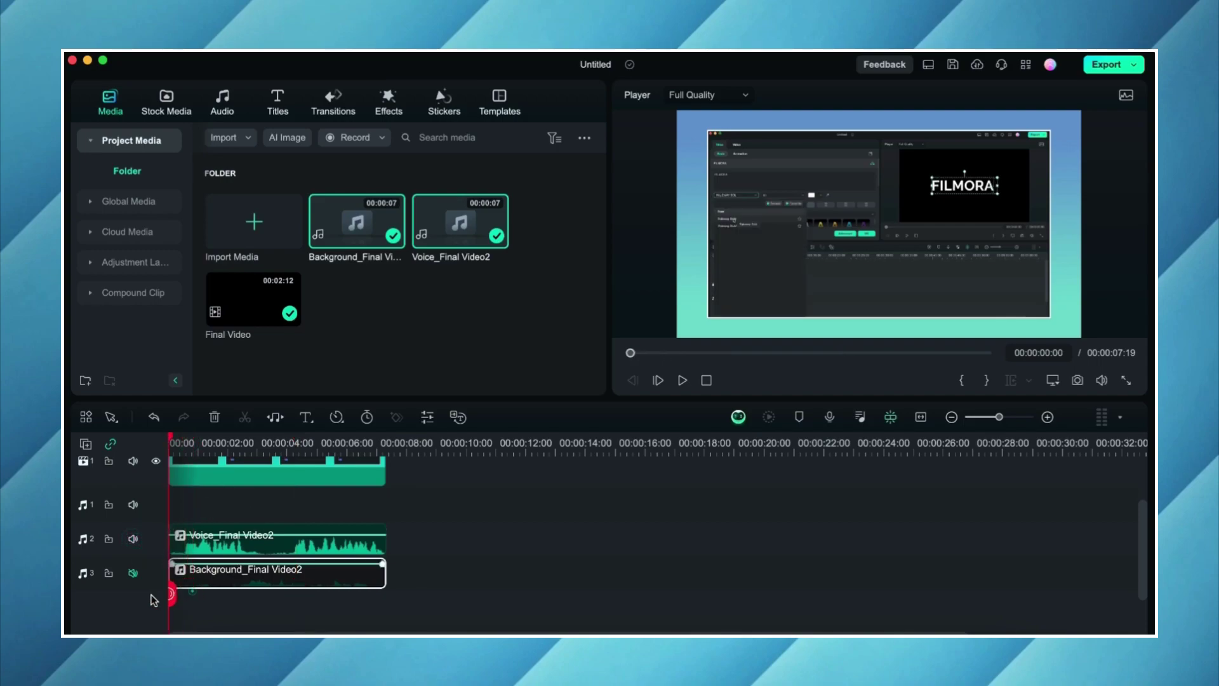
{"action": "left_click", "coordinate": [682, 379]}
{"action": "mouse_move", "coordinate": [693, 429]}
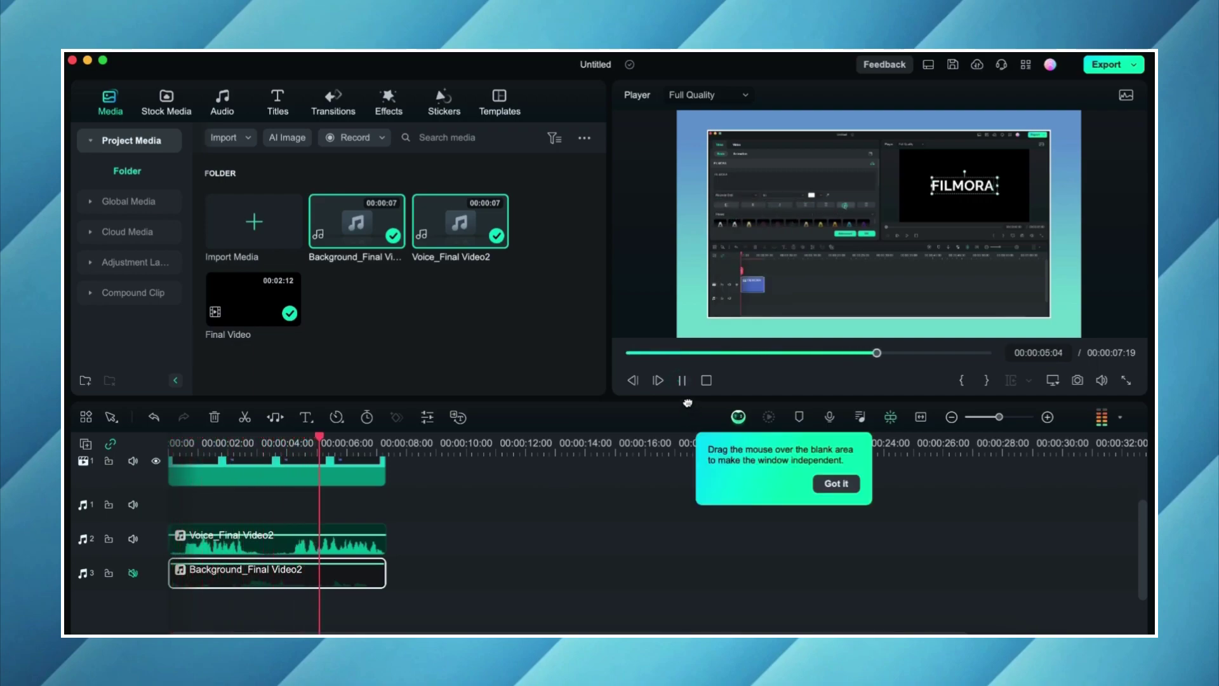
{"action": "left_click", "coordinate": [683, 381]}
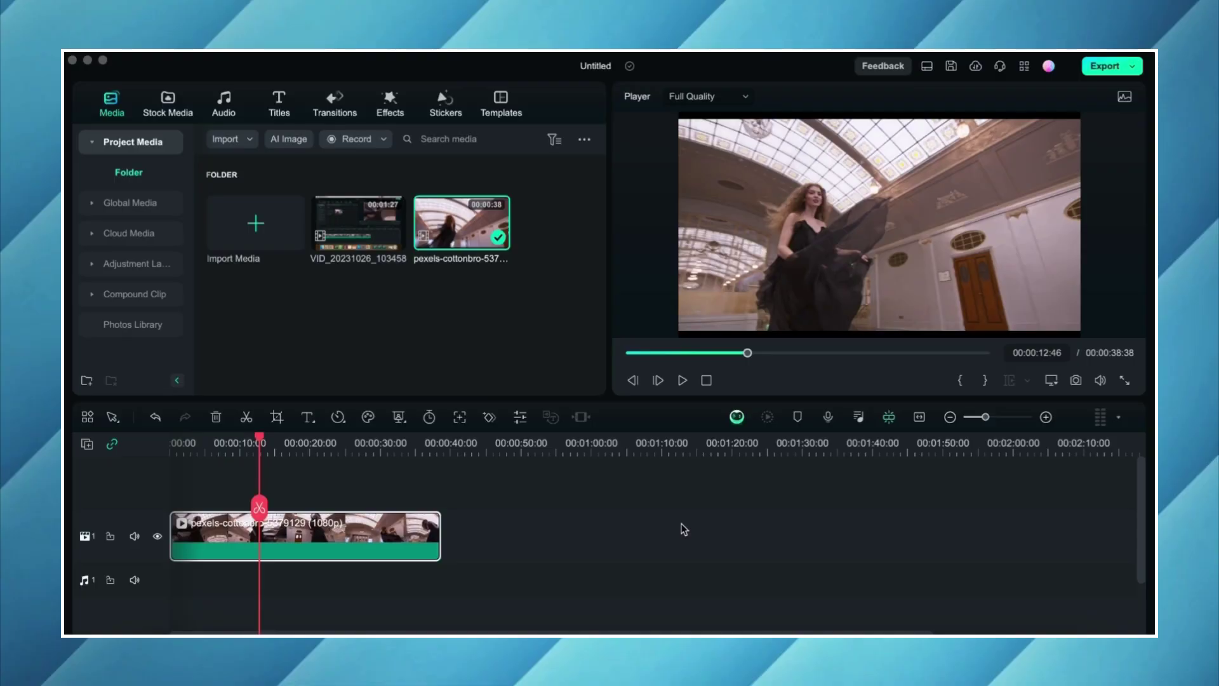
{"action": "left_click", "coordinate": [460, 534]}
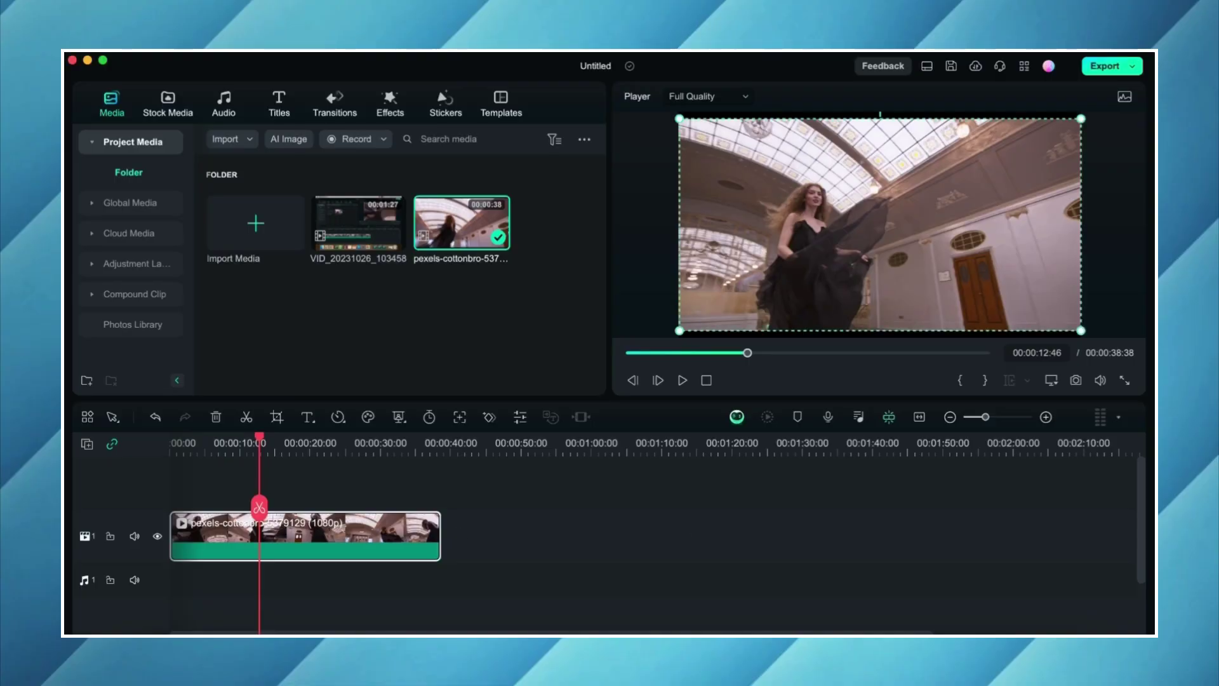
- Scale the dancer clip down to 74.89% in its Transform settings
{"action": "double_click", "coordinate": [342, 547]}
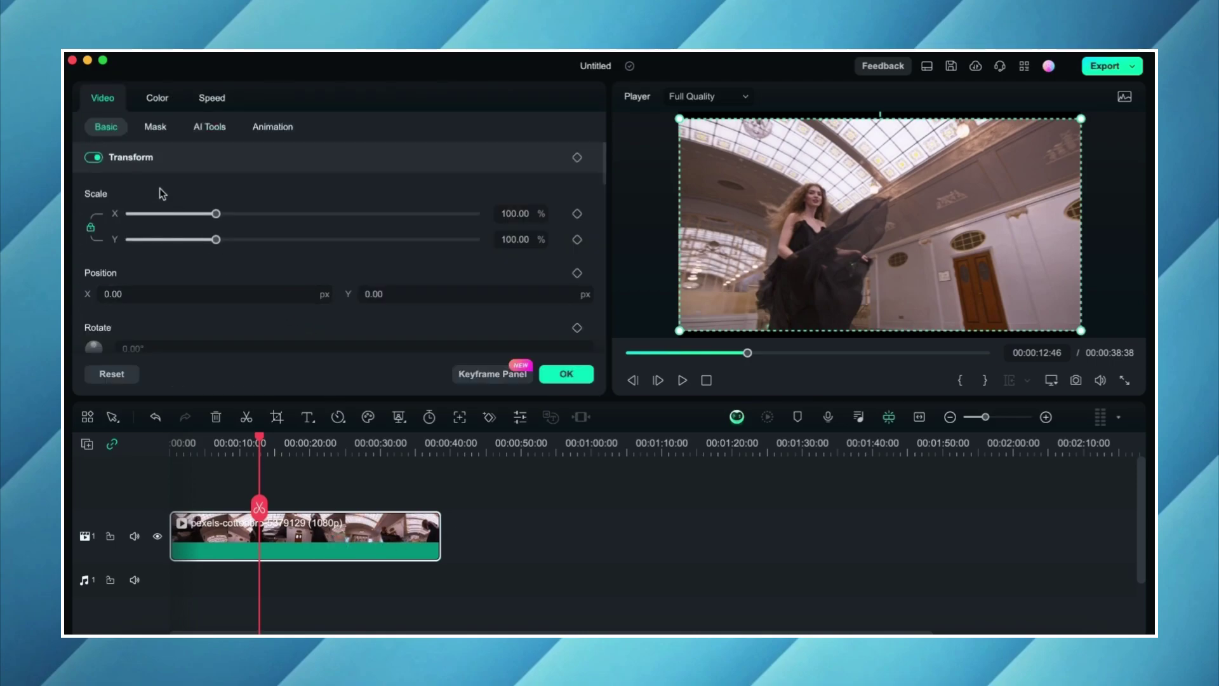
{"action": "left_click_drag", "start_coordinate": [217, 216], "coordinate": [195, 215]}
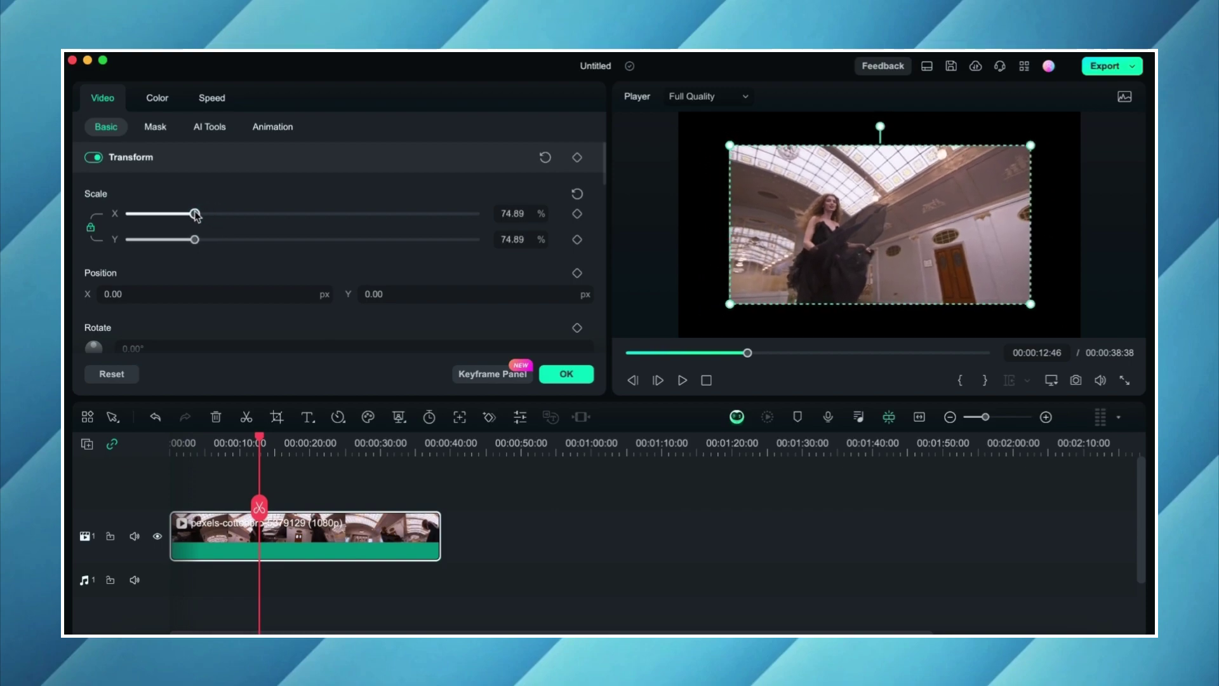
{"action": "scroll", "coordinate": [235, 304], "scroll_direction": "down", "scroll_amount": 4}
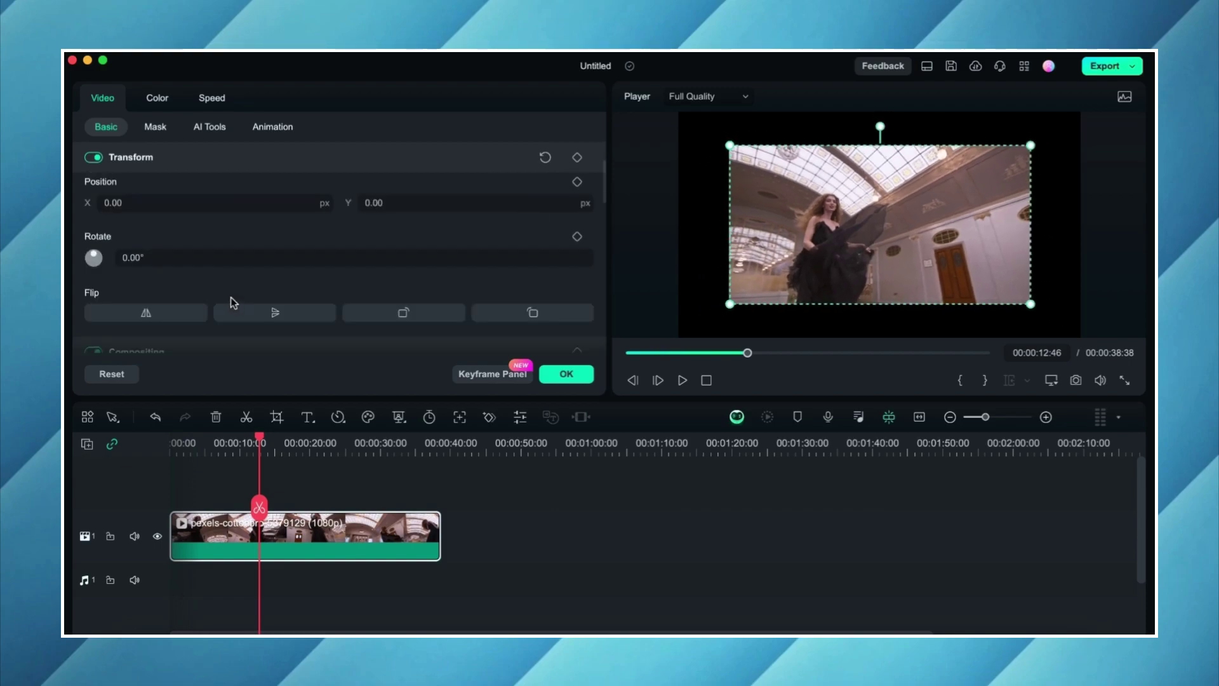
{"action": "scroll", "coordinate": [226, 291], "scroll_direction": "down", "scroll_amount": 3}
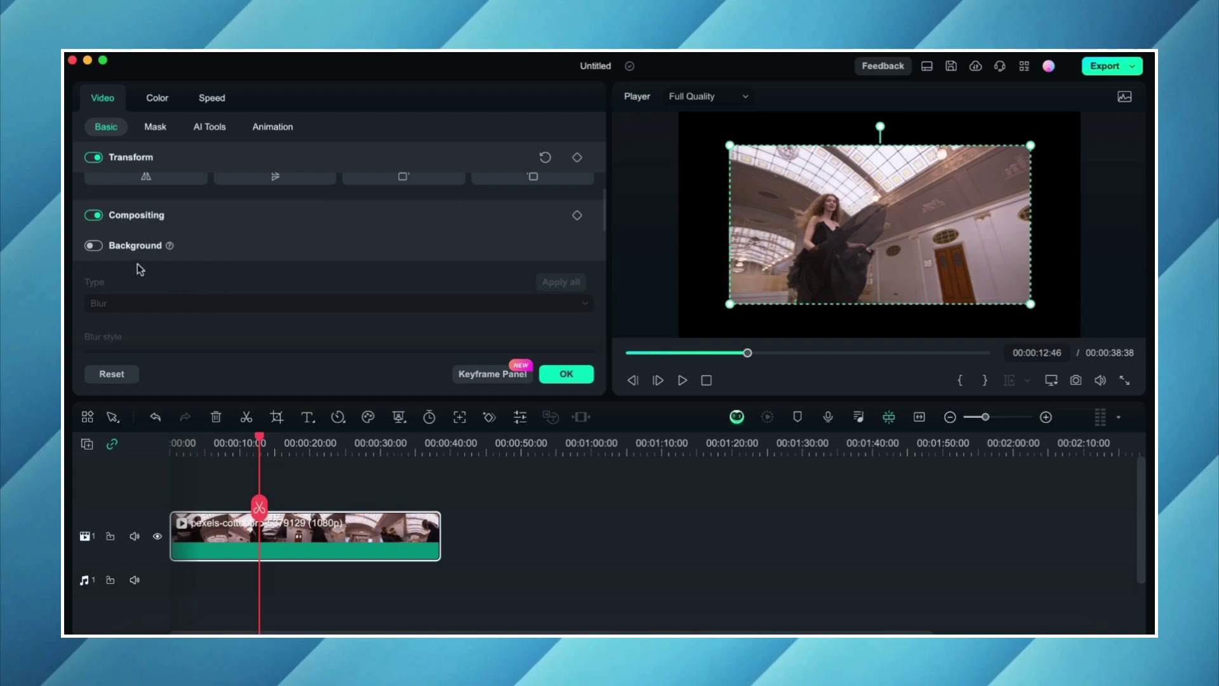
- Switch on the clip's background and choose Radial Blur as the blur style
{"action": "left_click", "coordinate": [94, 245]}
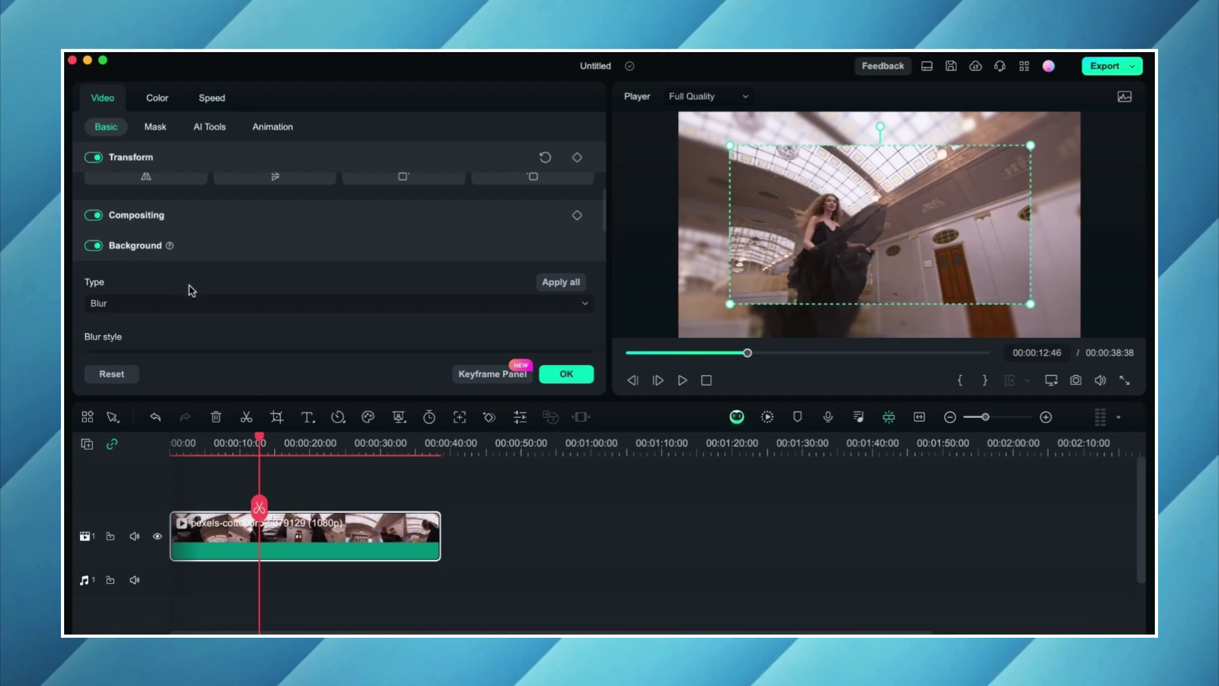
{"action": "scroll", "coordinate": [189, 287], "scroll_direction": "down", "scroll_amount": 2}
{"action": "scroll", "coordinate": [191, 279], "scroll_direction": "down", "scroll_amount": 2}
{"action": "scroll", "coordinate": [194, 259], "scroll_direction": "down", "scroll_amount": 2}
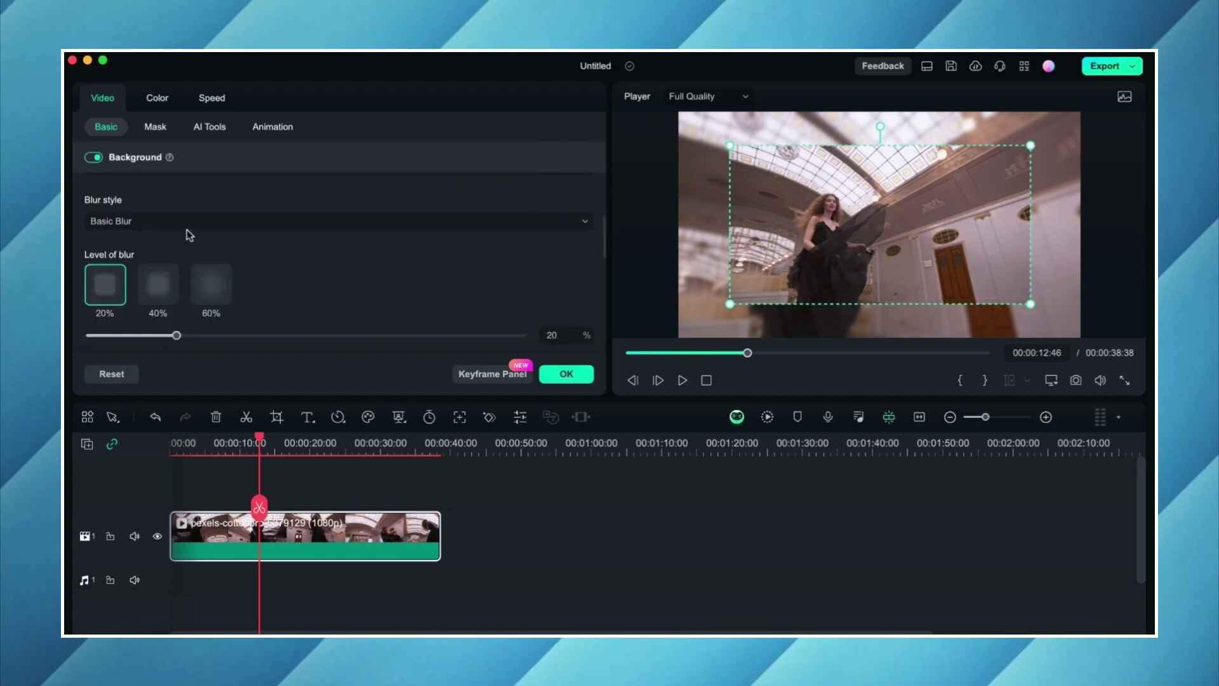
{"action": "left_click", "coordinate": [185, 226]}
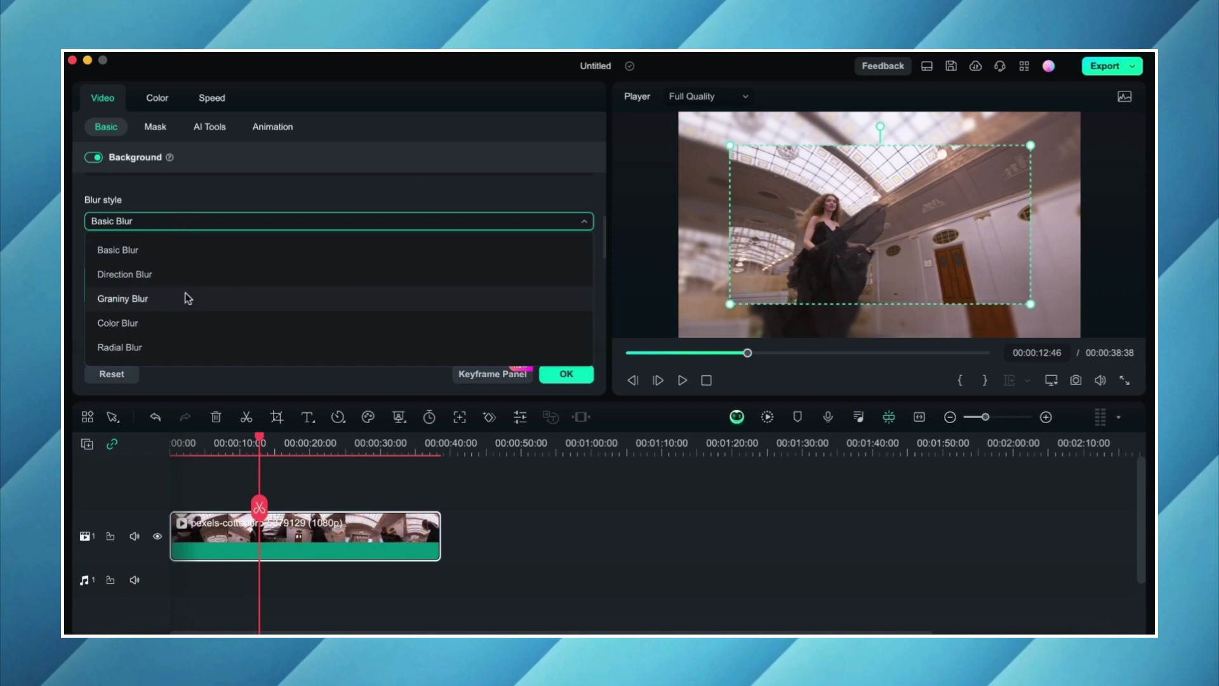
{"action": "left_click", "coordinate": [183, 346]}
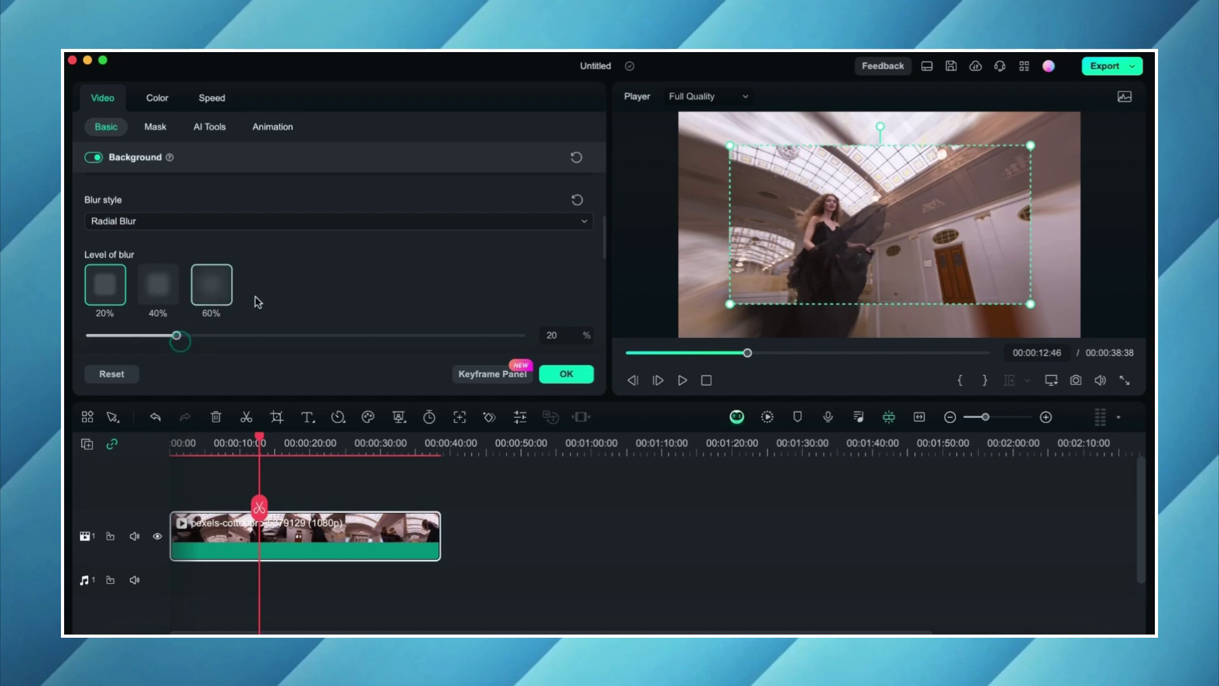
- Raise the background blur level to 47%
{"action": "scroll", "coordinate": [208, 310], "scroll_direction": "down", "scroll_amount": 2}
{"action": "left_click_drag", "start_coordinate": [175, 290], "coordinate": [184, 290]}
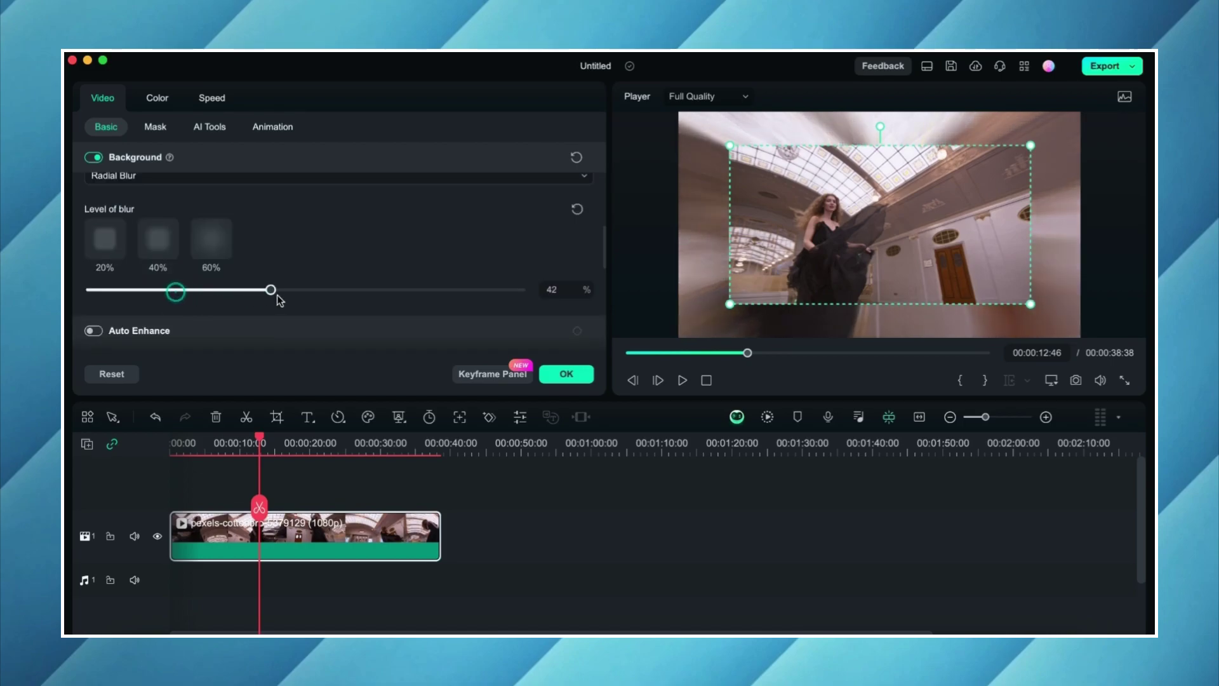
{"action": "left_click_drag", "start_coordinate": [279, 300], "coordinate": [294, 298]}
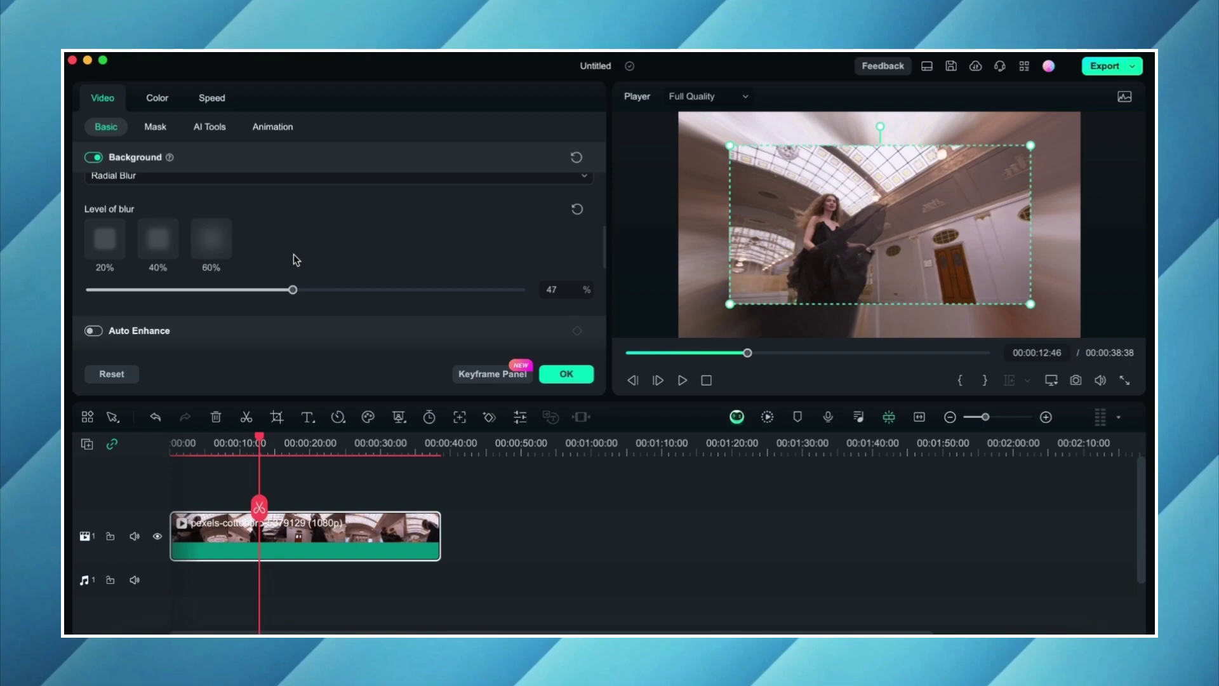
{"action": "scroll", "coordinate": [266, 230], "scroll_direction": "up", "scroll_amount": 3}
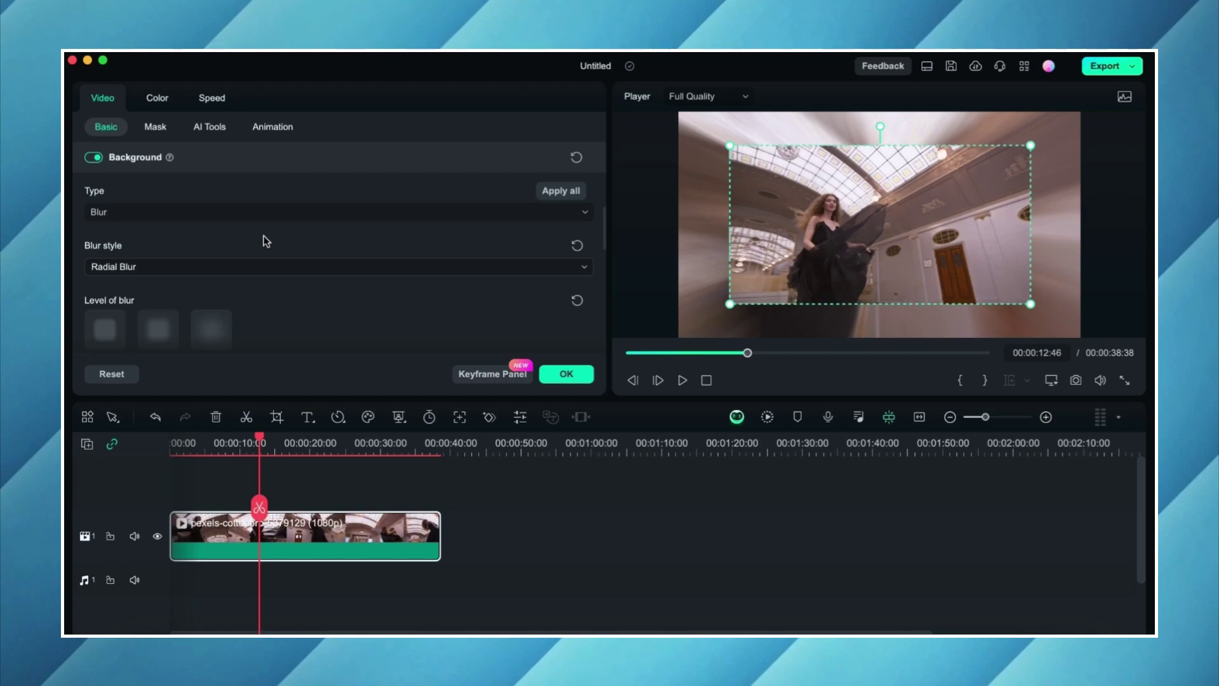
{"action": "scroll", "coordinate": [264, 239], "scroll_direction": "up", "scroll_amount": 2}
- Change the background type to Color with a teal green fill
{"action": "left_click", "coordinate": [146, 262]}
{"action": "left_click", "coordinate": [152, 314]}
{"action": "scroll", "coordinate": [268, 296], "scroll_direction": "down", "scroll_amount": 2}
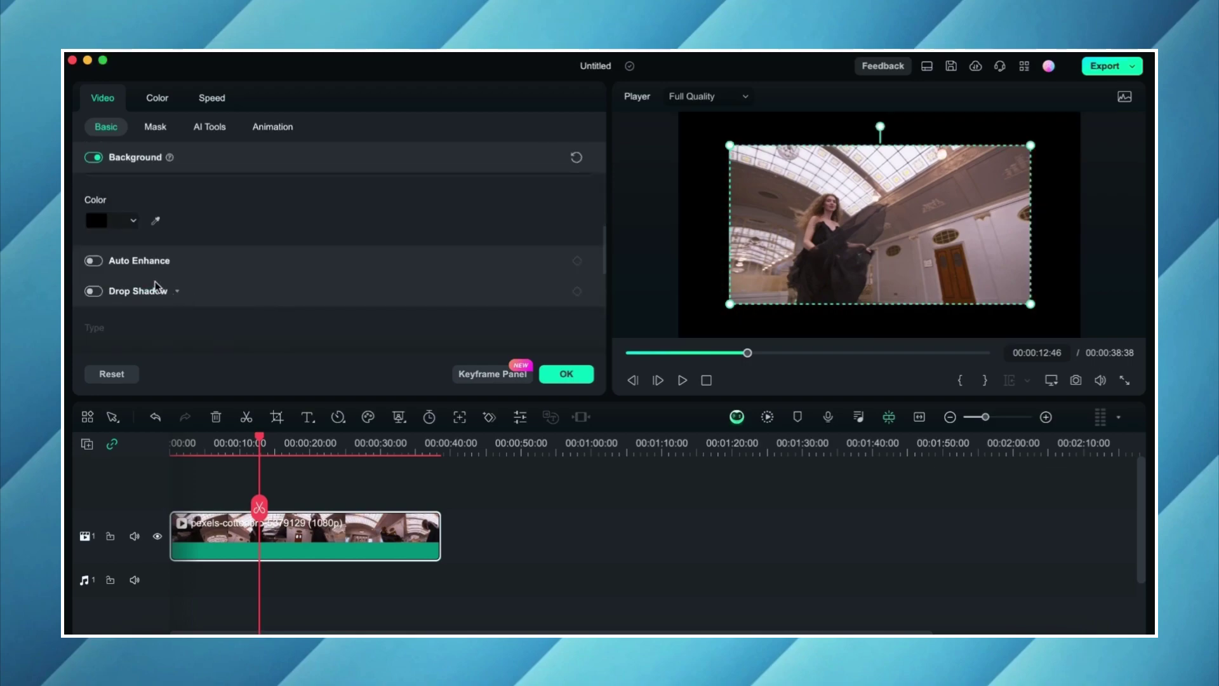
{"action": "left_click", "coordinate": [105, 221]}
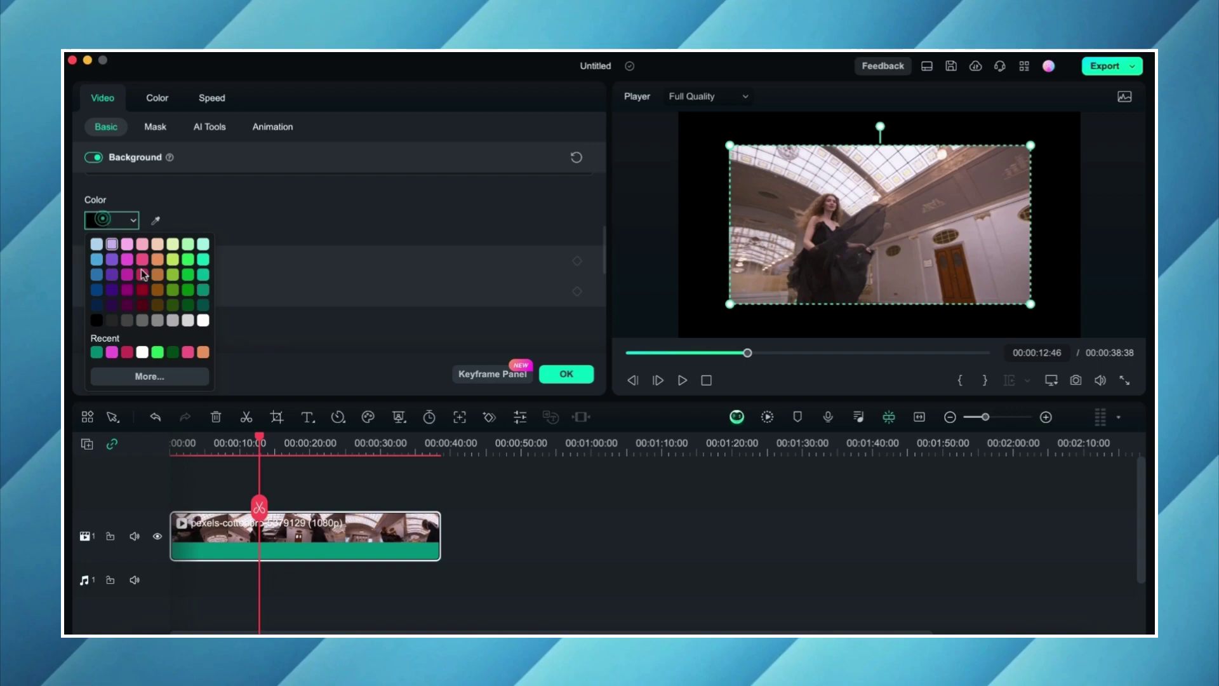
{"action": "left_click", "coordinate": [203, 274]}
- Switch the background type to Pattern using the purple-orange gradient
{"action": "scroll", "coordinate": [158, 191], "scroll_direction": "up", "scroll_amount": 2}
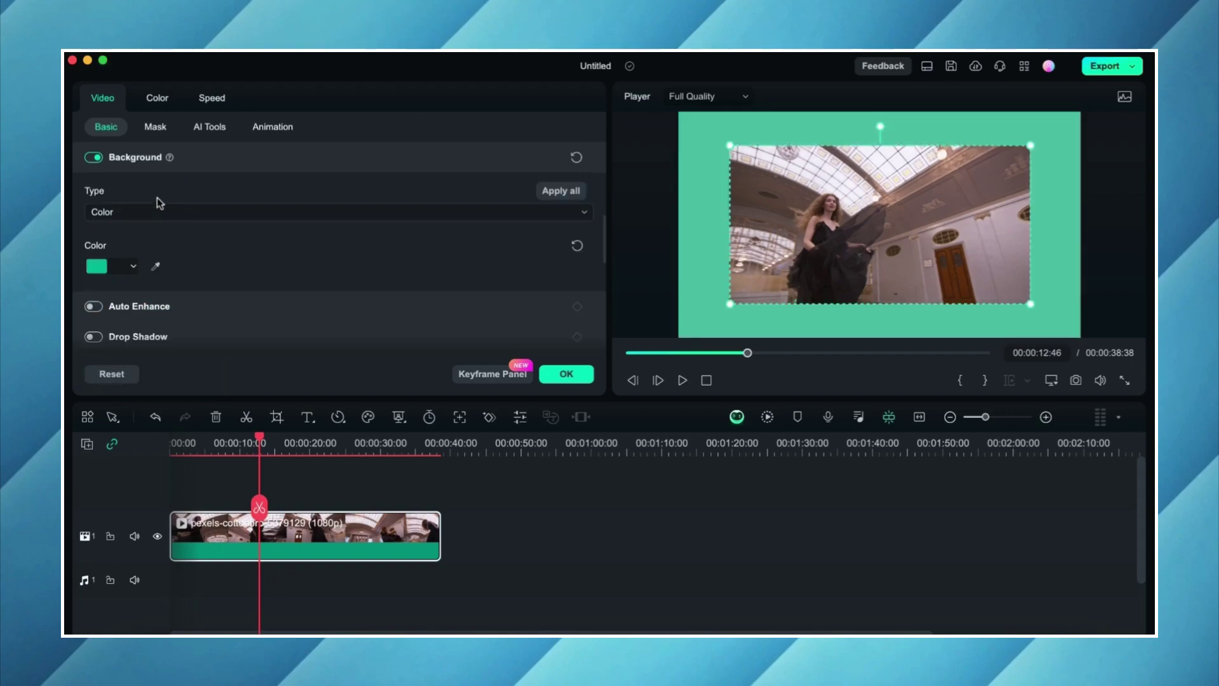
{"action": "left_click", "coordinate": [155, 210]}
{"action": "left_click", "coordinate": [155, 288]}
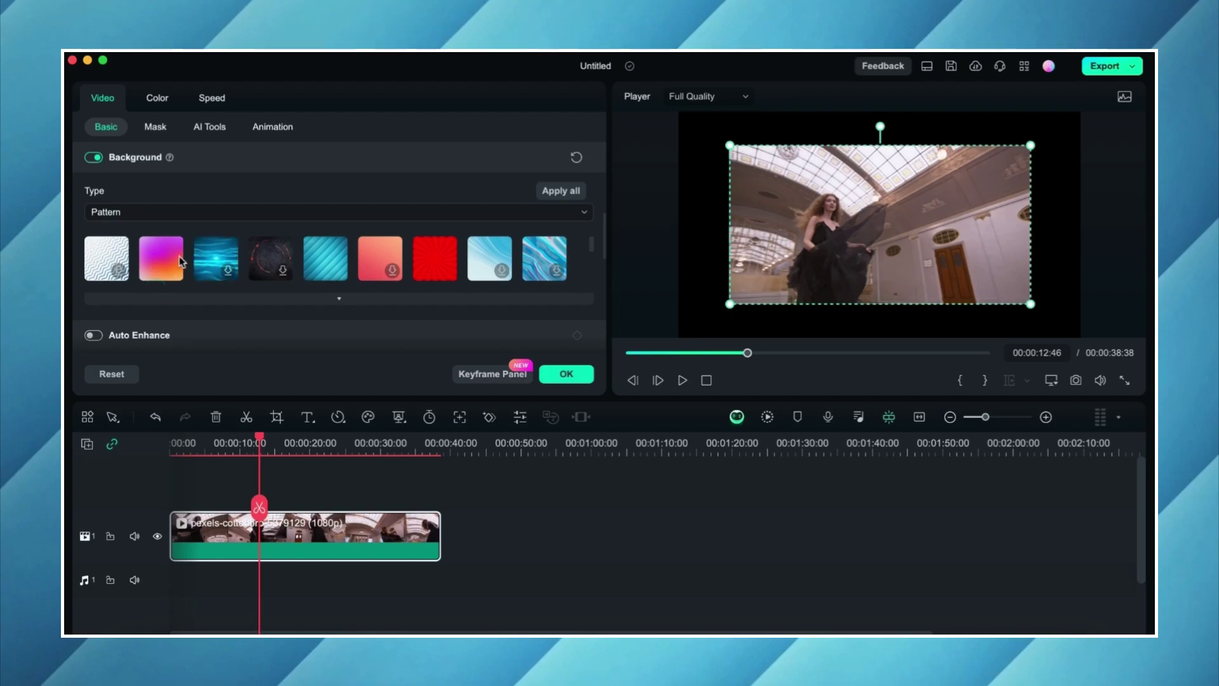
{"action": "left_click", "coordinate": [162, 261]}
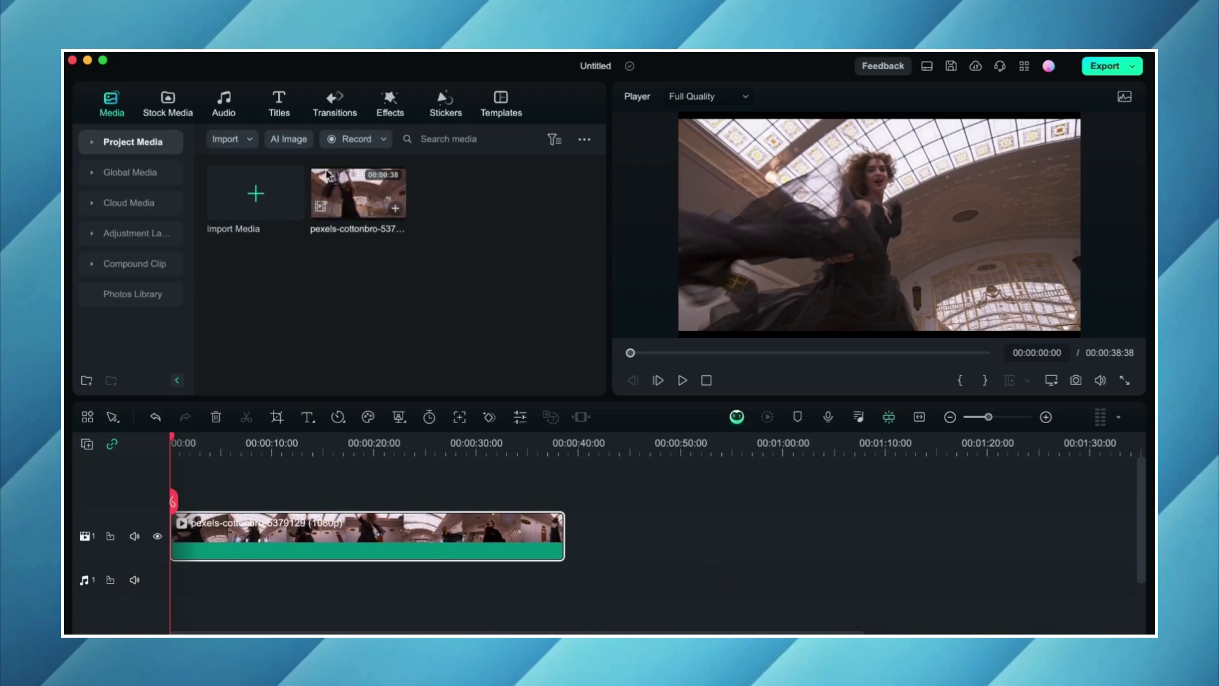
- Launch the AI Music Generator with Peaceful mood and a 2:00 music duration
{"action": "left_click", "coordinate": [224, 107]}
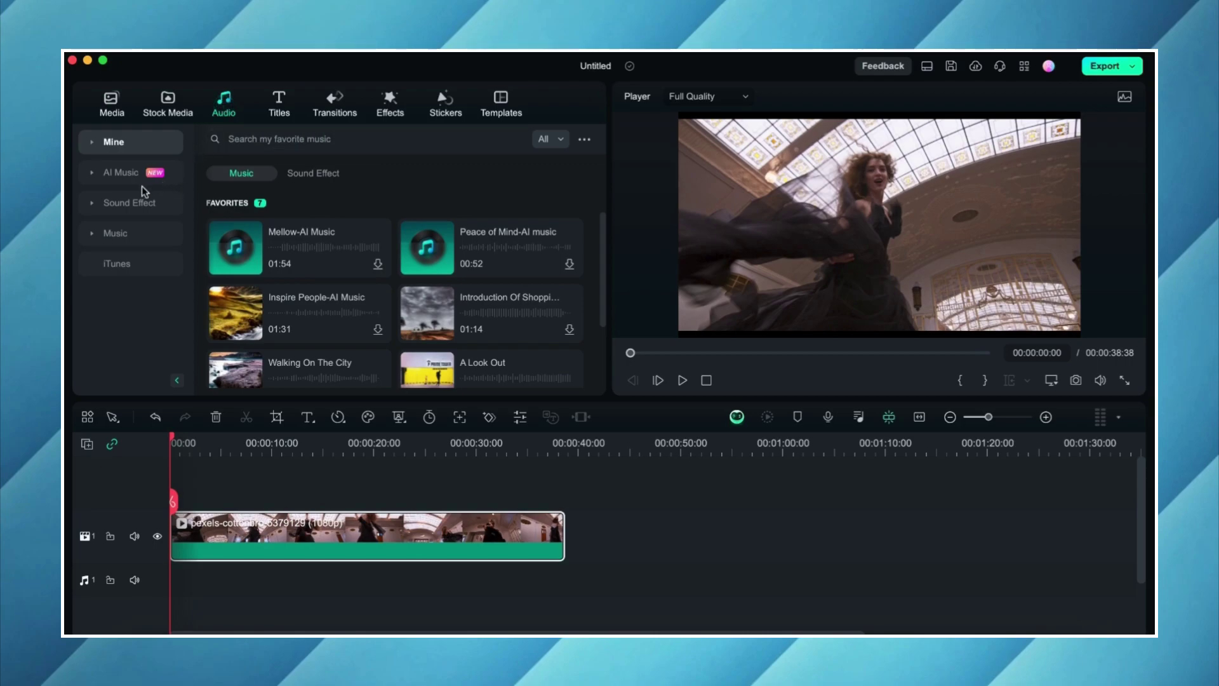
{"action": "left_click", "coordinate": [122, 172]}
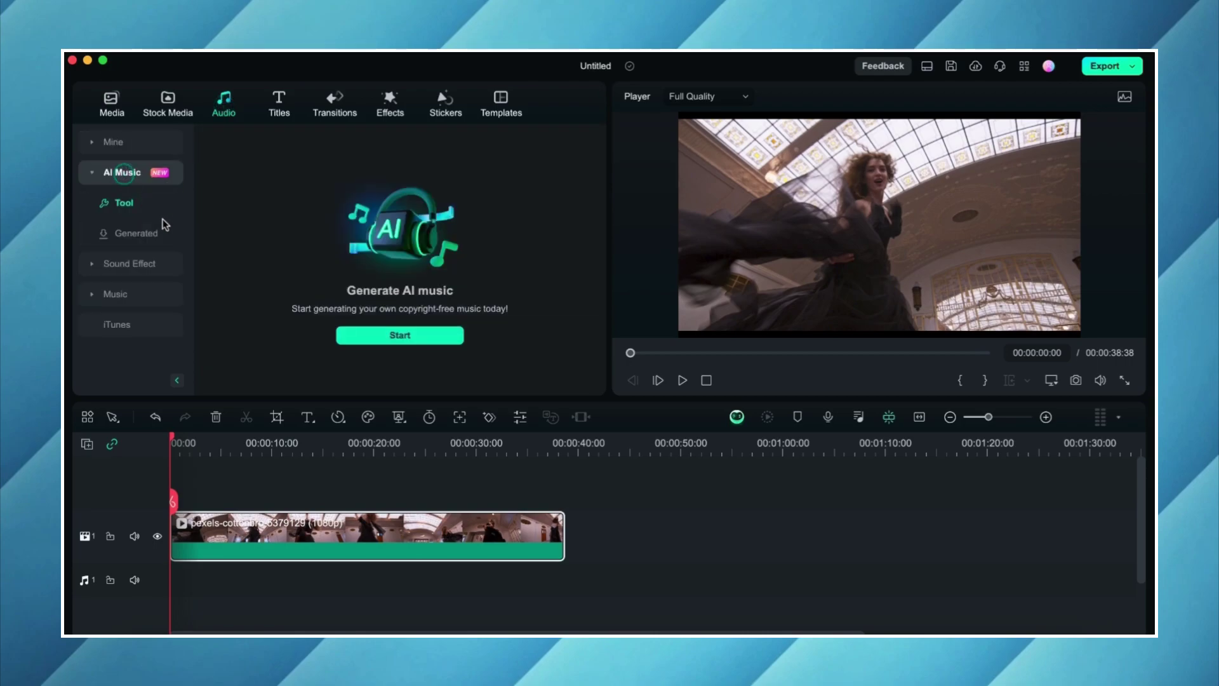
{"action": "left_click", "coordinate": [422, 337]}
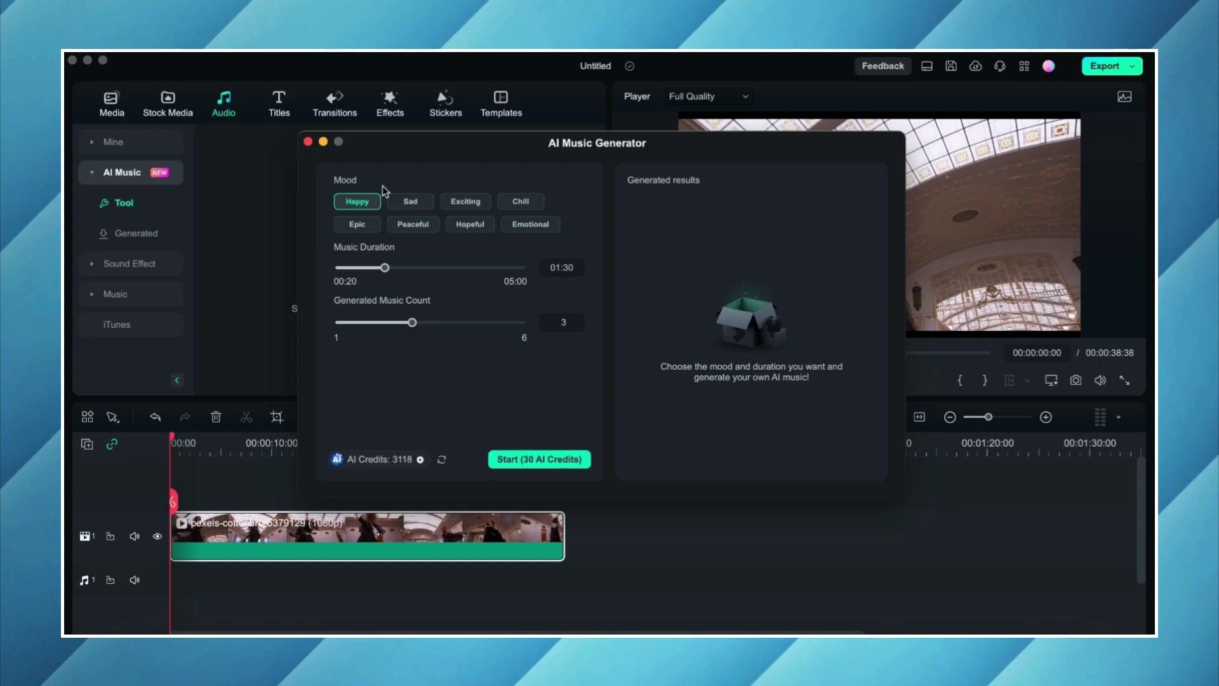
{"action": "left_click", "coordinate": [412, 228]}
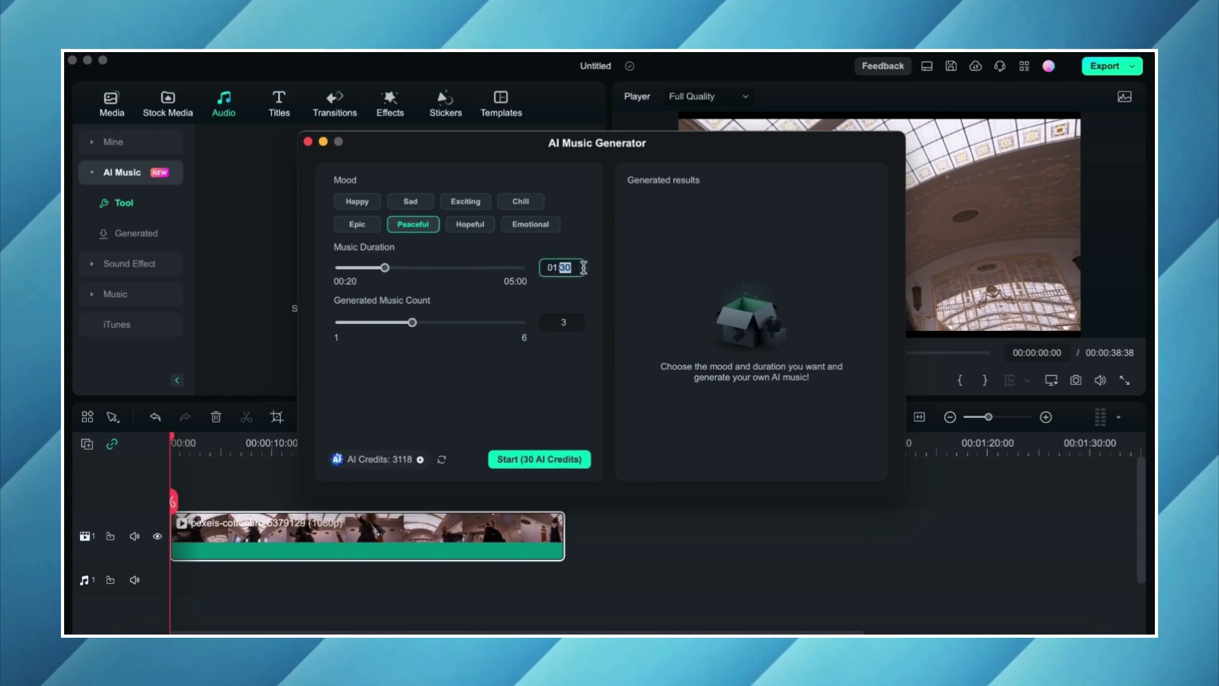
{"action": "left_click", "coordinate": [583, 267]}
{"action": "key", "text": "BackSpace"}
{"action": "key", "text": "BackSpace"}
{"action": "key", "text": "BackSpace"}
{"action": "type", "text": "2:00"}
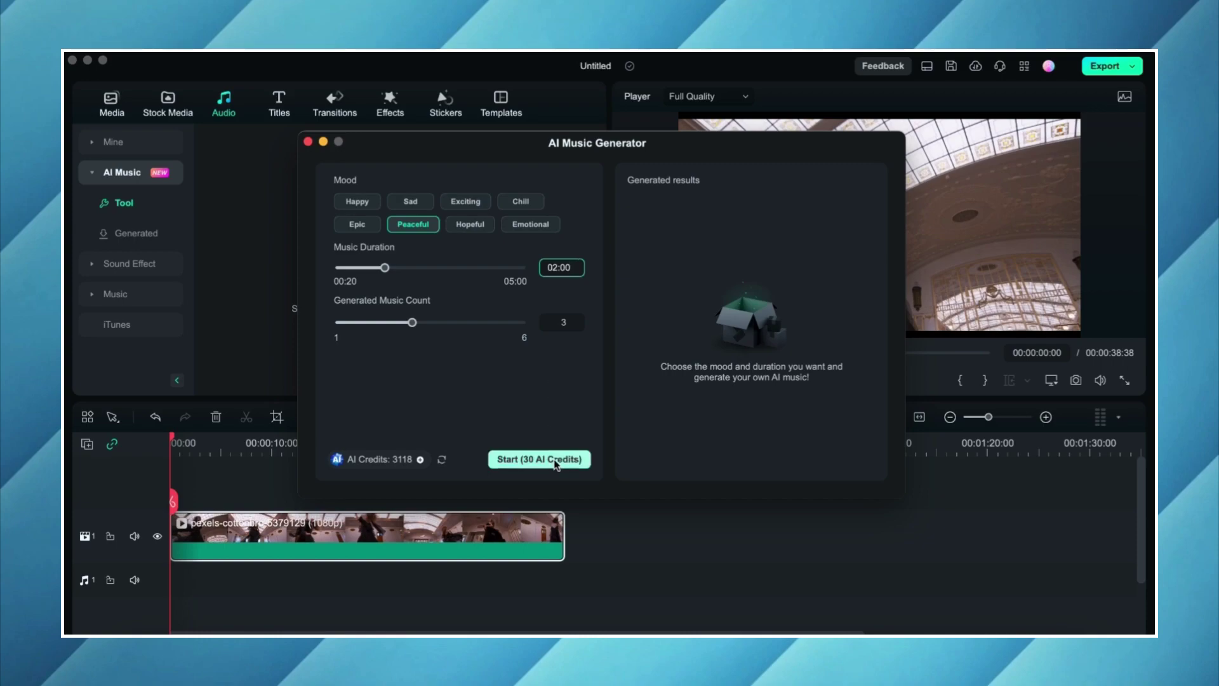
- Generate three peaceful AI music tracks for 30 credits, preview Peaceful_005 and Peaceful_006, and add Peaceful_006 to the audio track
{"action": "left_click", "coordinate": [555, 461]}
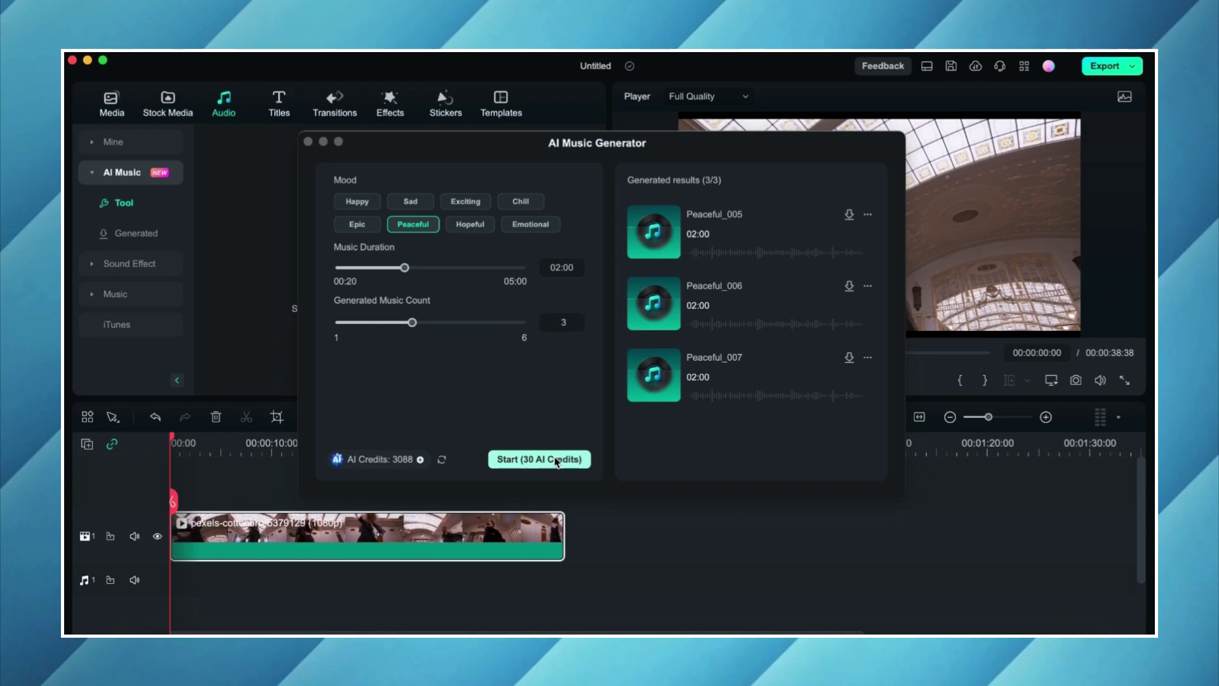
{"action": "left_click", "coordinate": [656, 234]}
{"action": "left_click", "coordinate": [657, 236]}
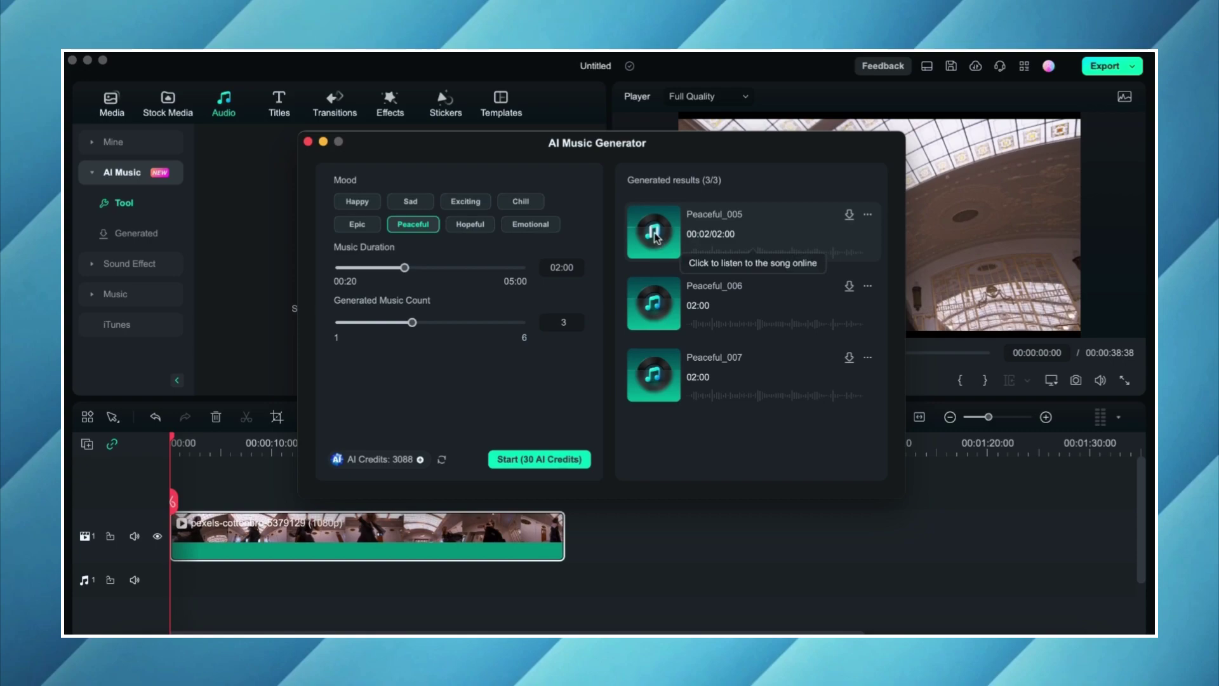
{"action": "left_click", "coordinate": [655, 304]}
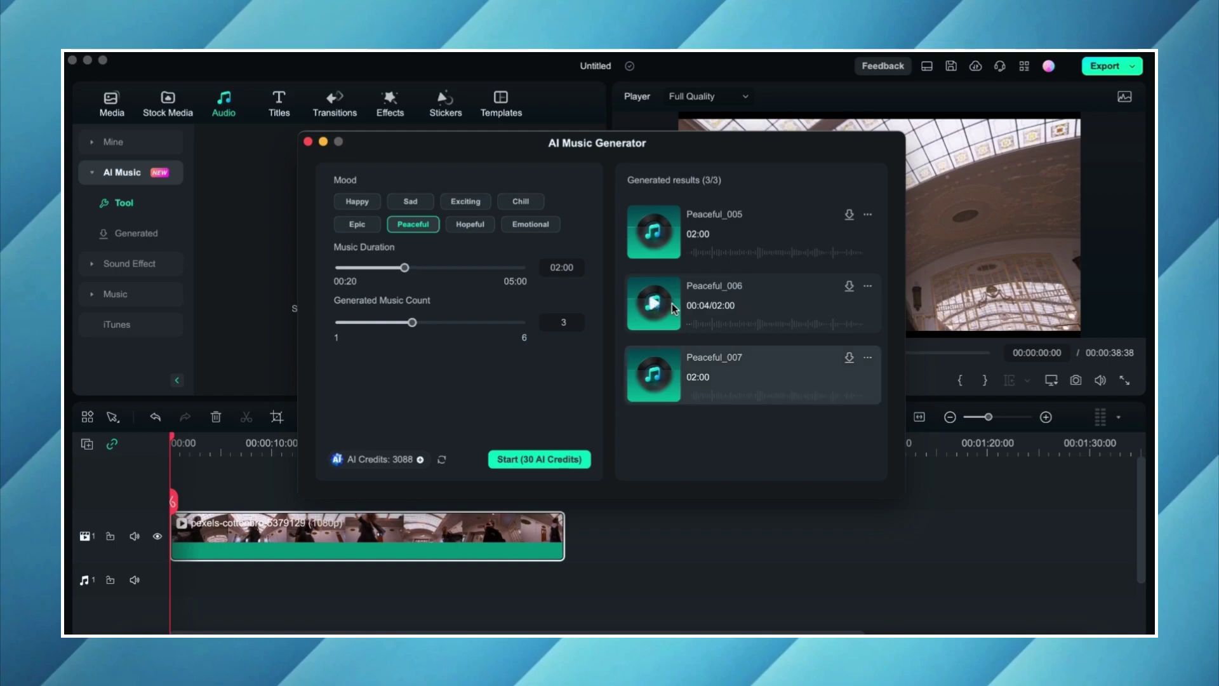
{"action": "left_click", "coordinate": [846, 292]}
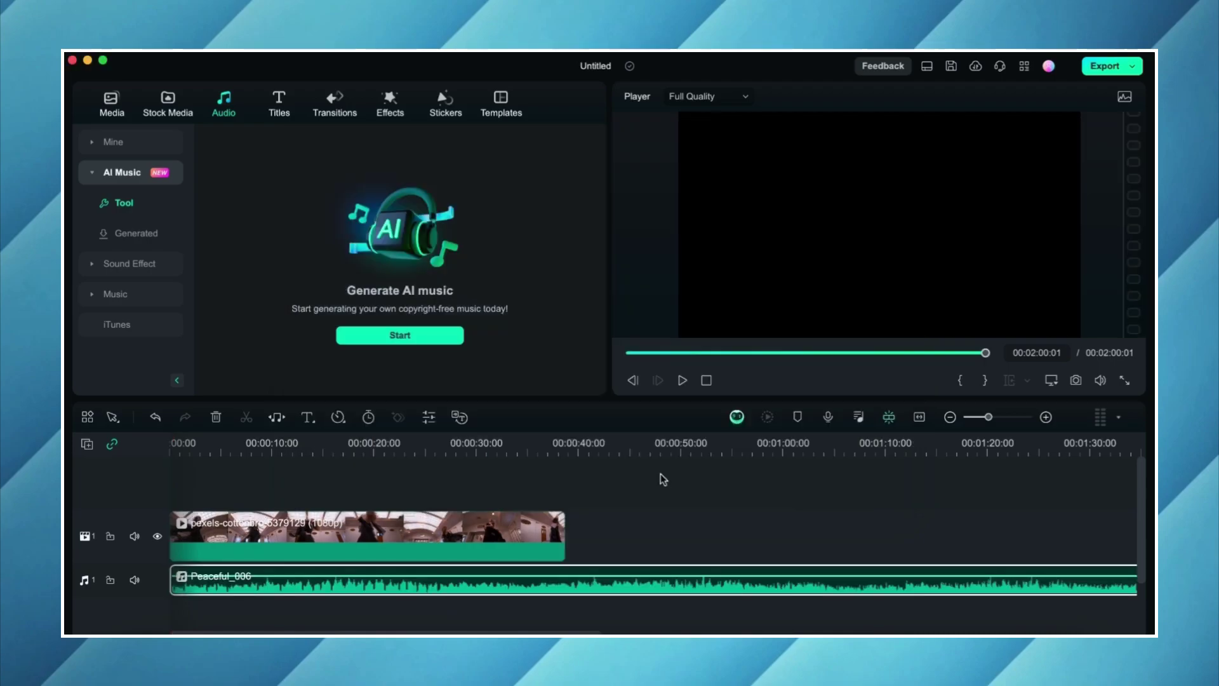